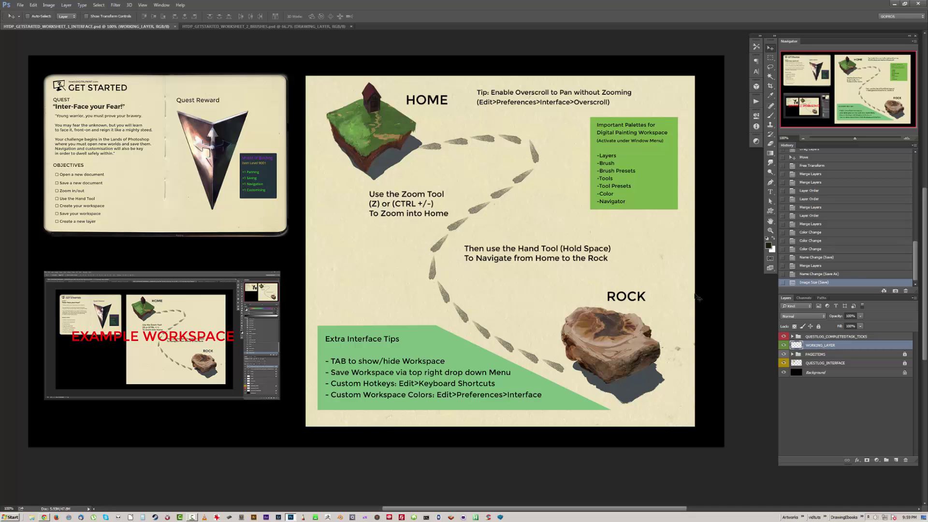
- Expand the QUESTLOG_COMPLETEDTASK_TICKS layer group with the worksheet's objectives list enlarged in view
drag(450, 211, 744, 282)
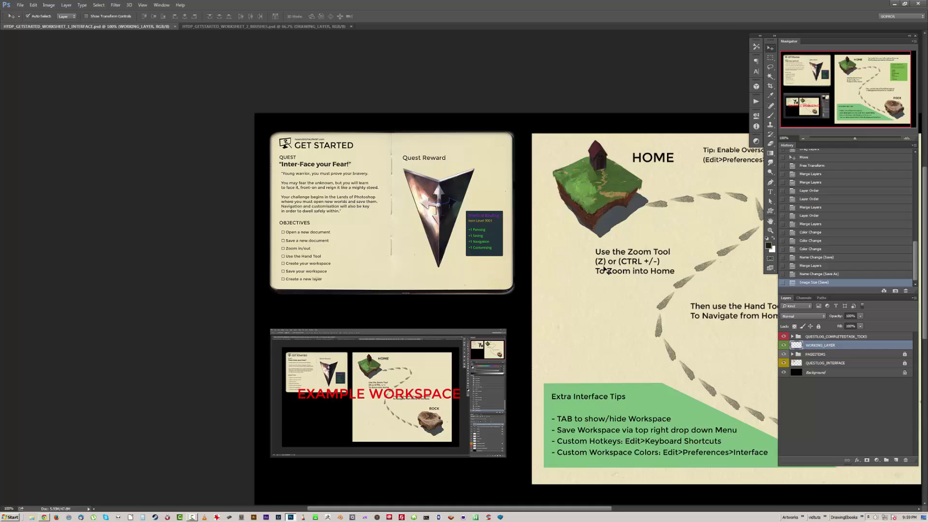
key(ctrl+plus)
key(ctrl+plus)
drag(466, 217, 693, 252)
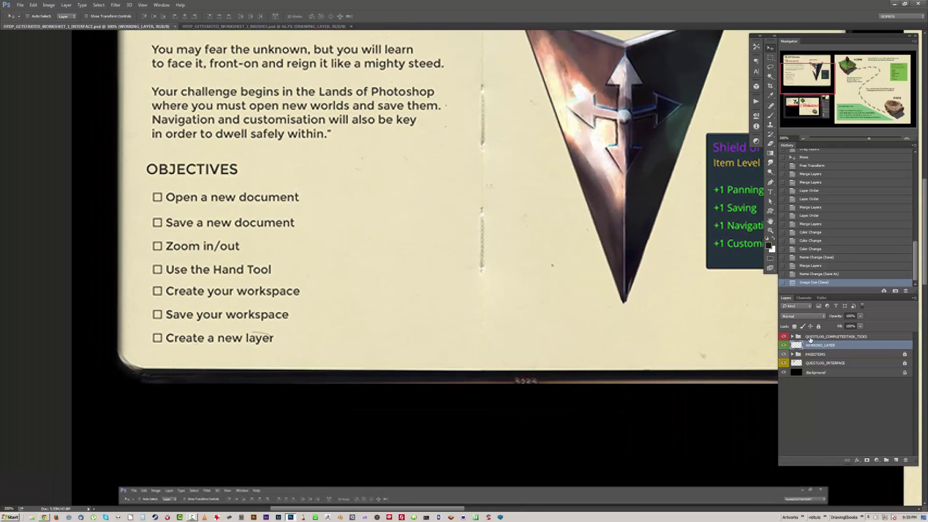
click(811, 338)
click(792, 337)
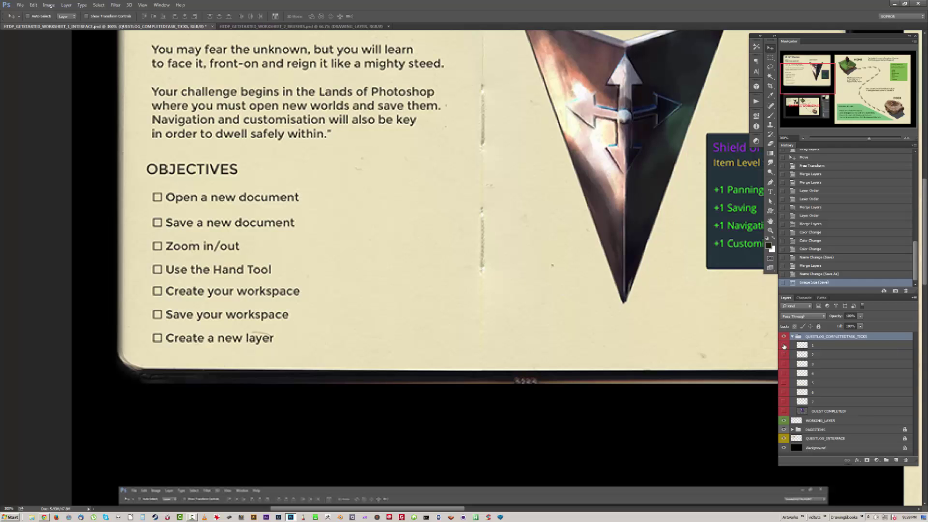
- Show tick layers 1 to 7 so that every objective in the quest log is checked off
click(784, 345)
click(784, 355)
click(784, 373)
click(784, 382)
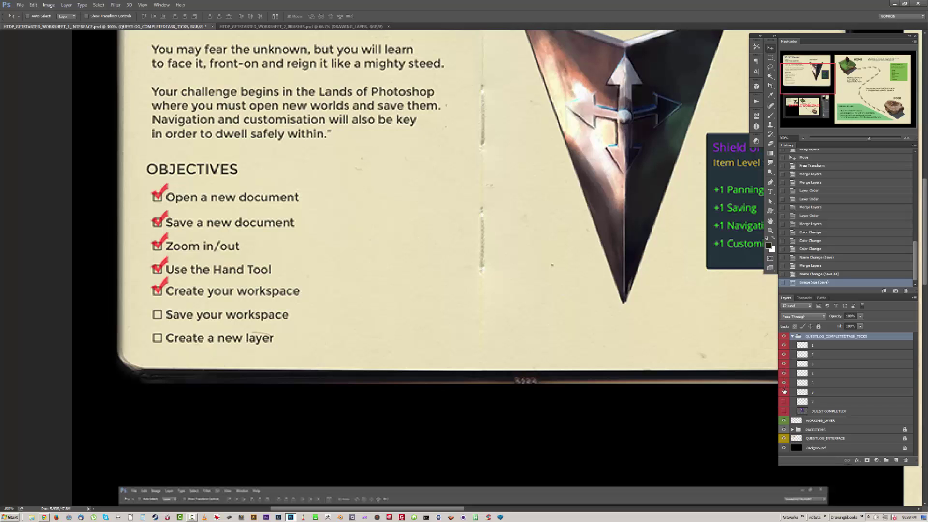
click(784, 393)
click(785, 402)
drag(484, 273, 504, 290)
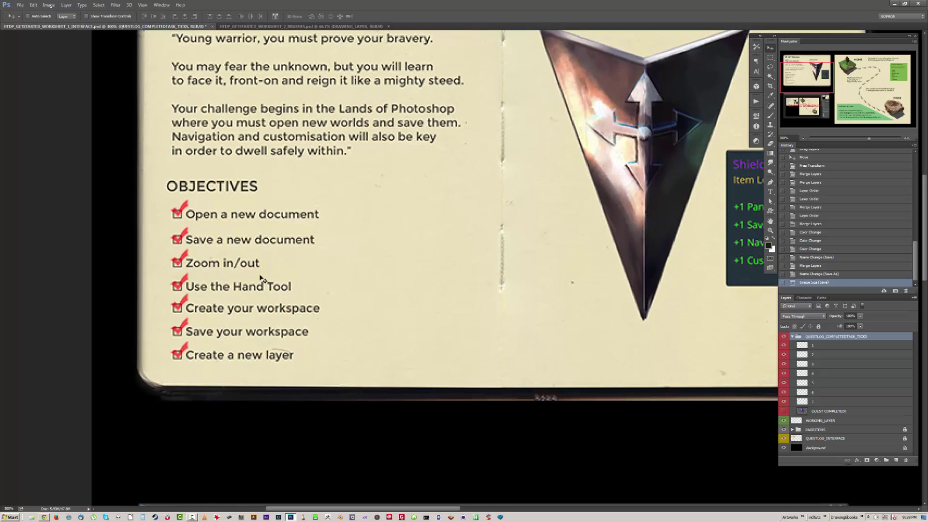
drag(608, 264, 595, 247)
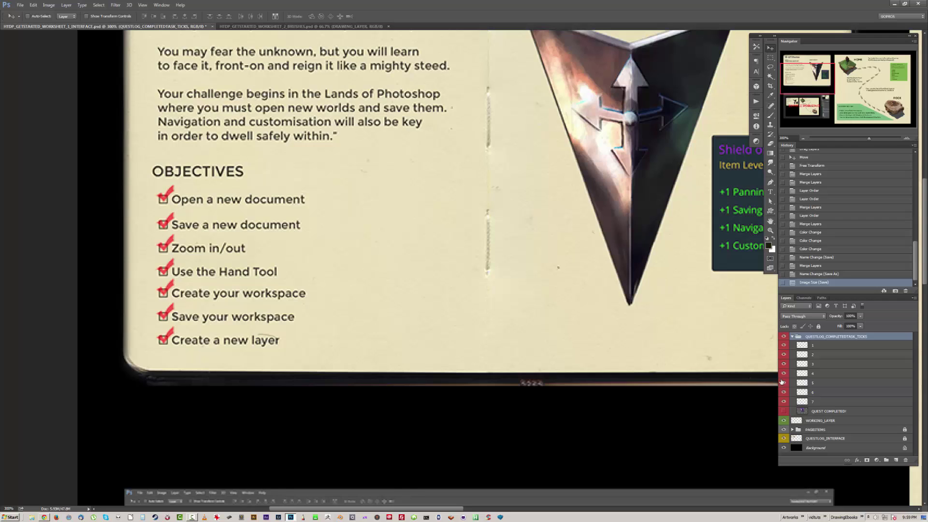
- Show the QUEST COMPLETED! layer over the whole worksheet, and hide it again together with all seven tick layers
click(784, 411)
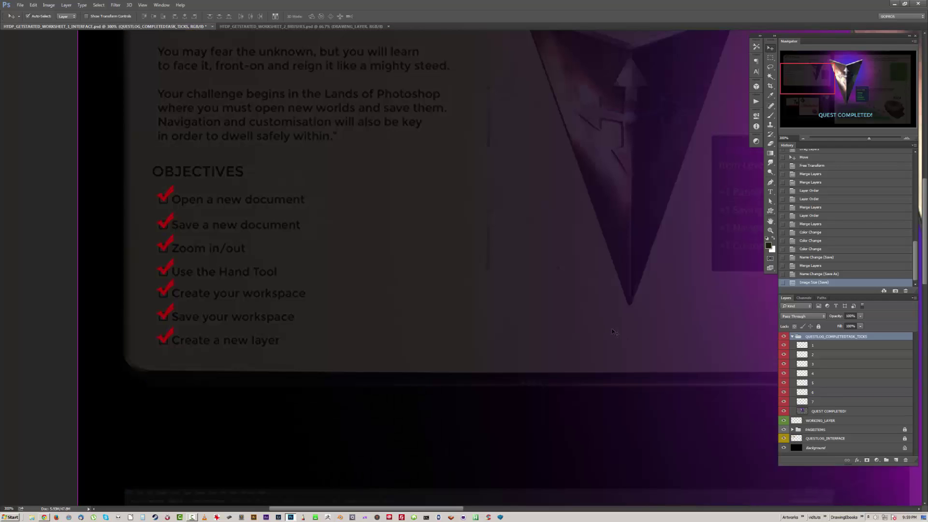
key(ctrl+minus)
key(ctrl+minus)
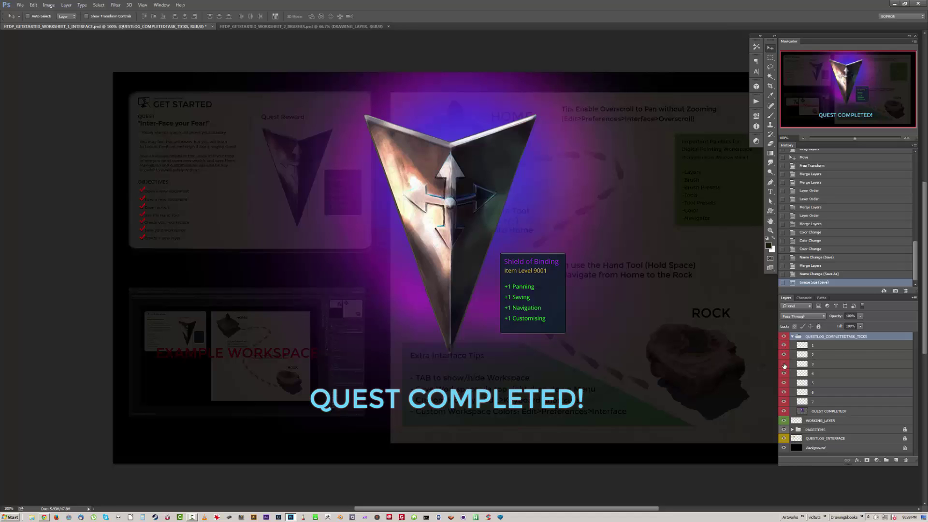
drag(784, 412, 783, 345)
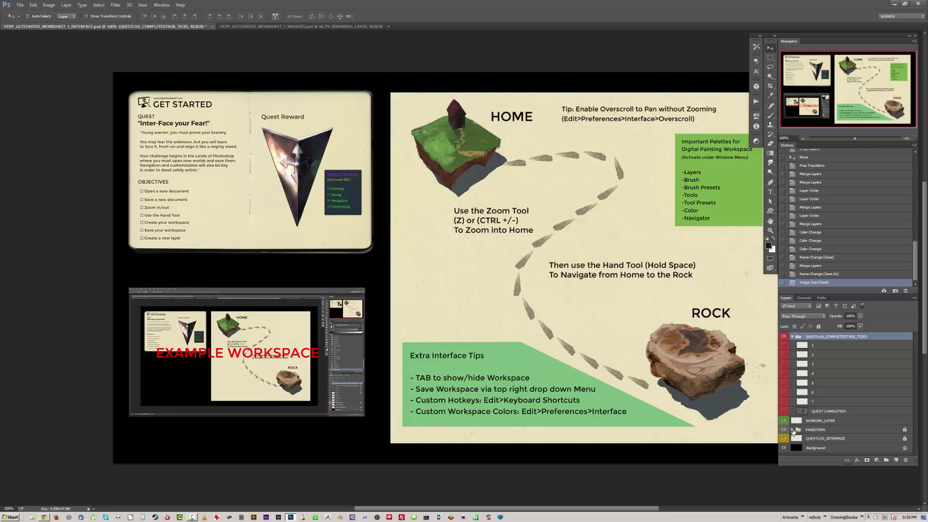
drag(692, 347, 650, 352)
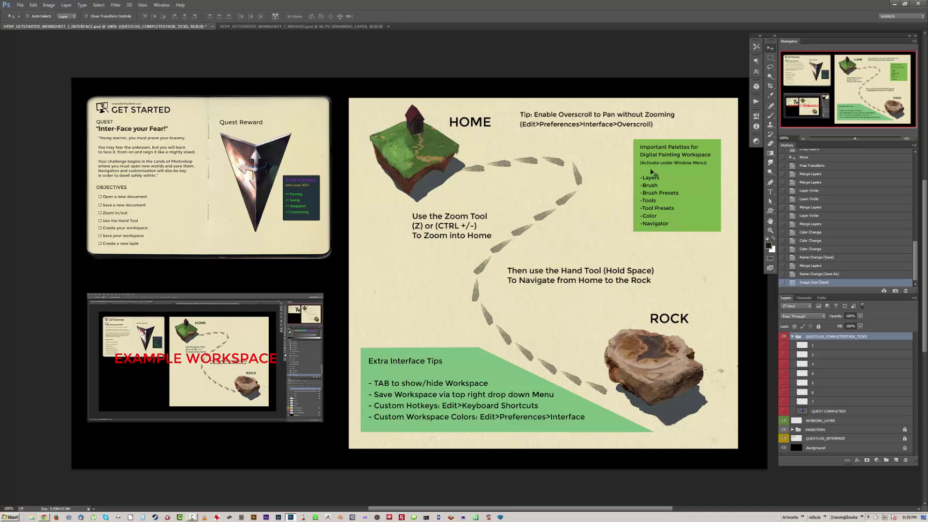
drag(690, 200, 615, 182)
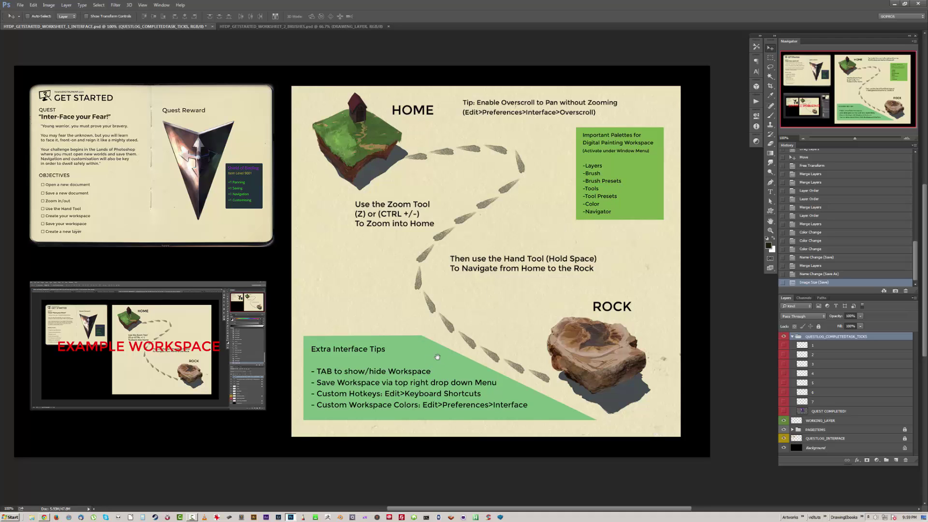
scroll(435, 361, down, 3)
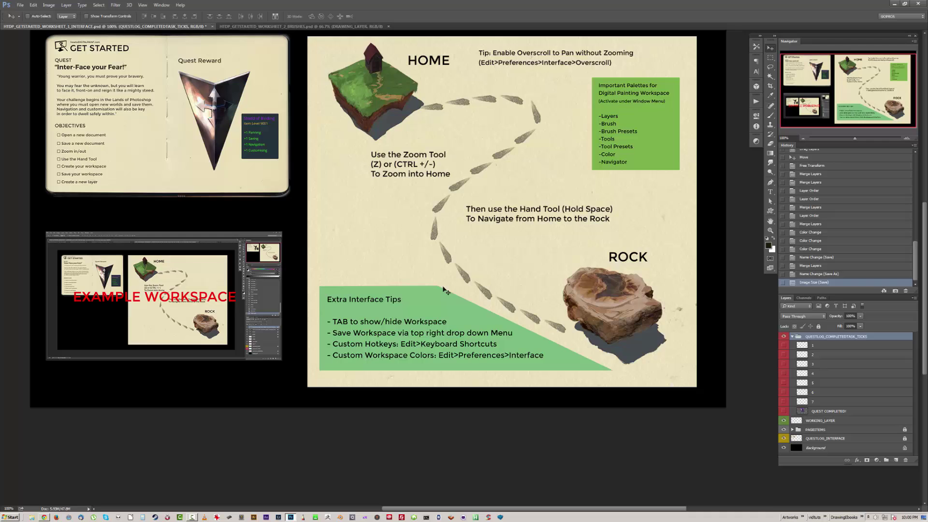
scroll(512, 208, up, 3)
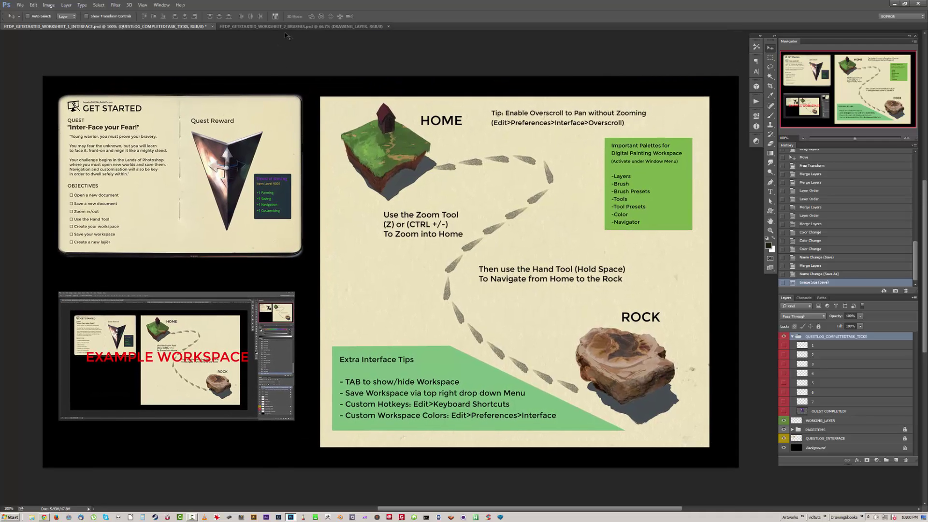
- Switch to the HTDP_GETSTARTED_WORKSHEET_2_BRUSHES.psd document and enlarge its page to 100%
click(300, 26)
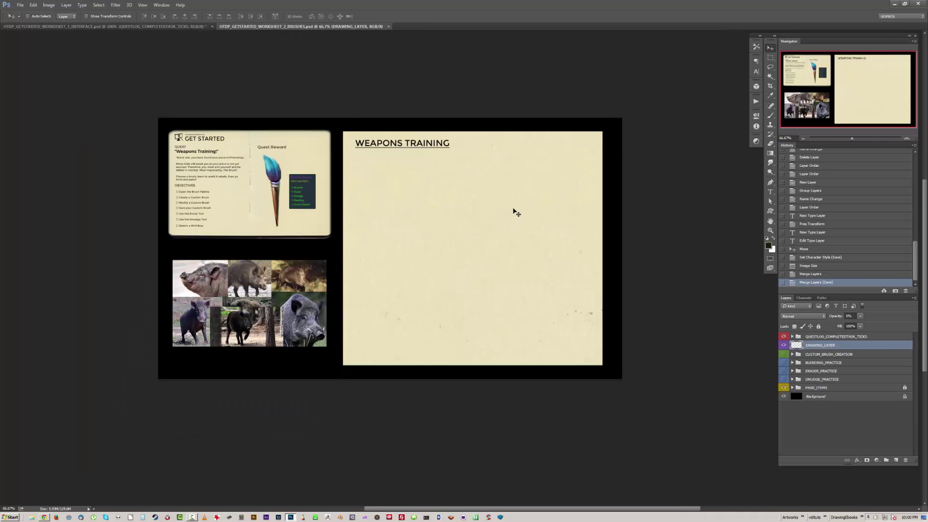
key(ctrl+plus)
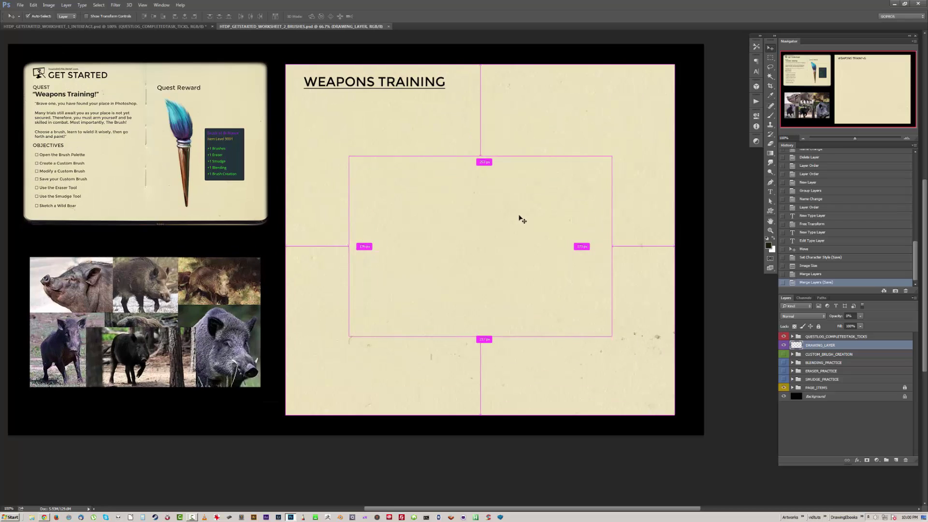
drag(534, 189, 568, 218)
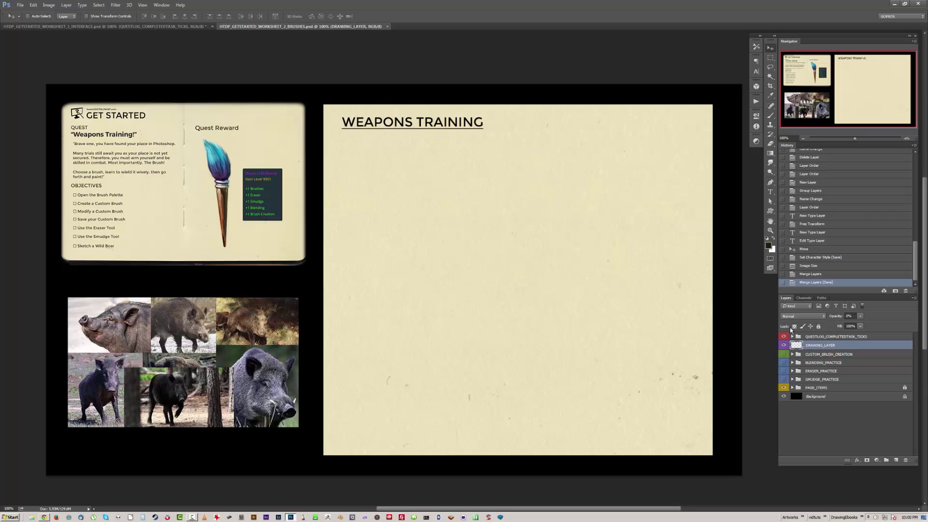
- Show tick layers 1 to 3 in the brushes worksheet's QUESTLOG_COMPLETEDTASK_TICKS group and collapse the group
click(793, 337)
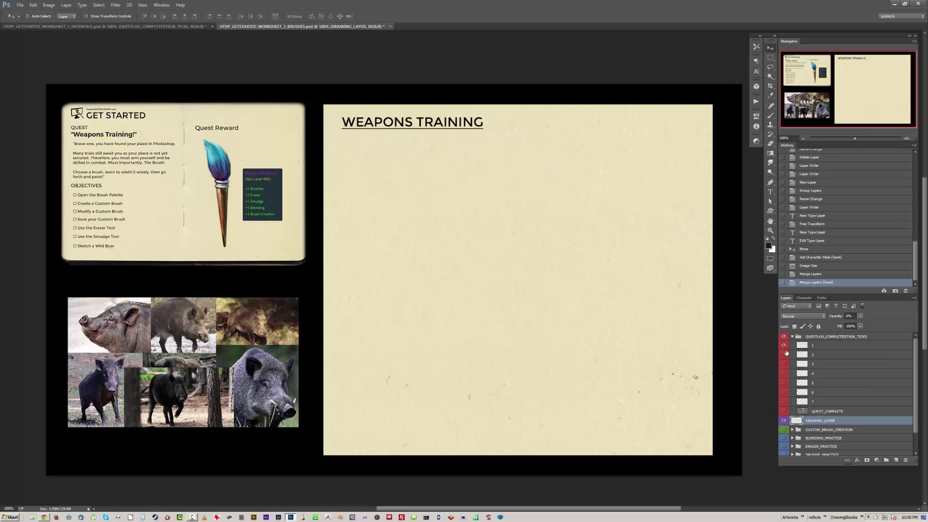
click(784, 355)
click(793, 337)
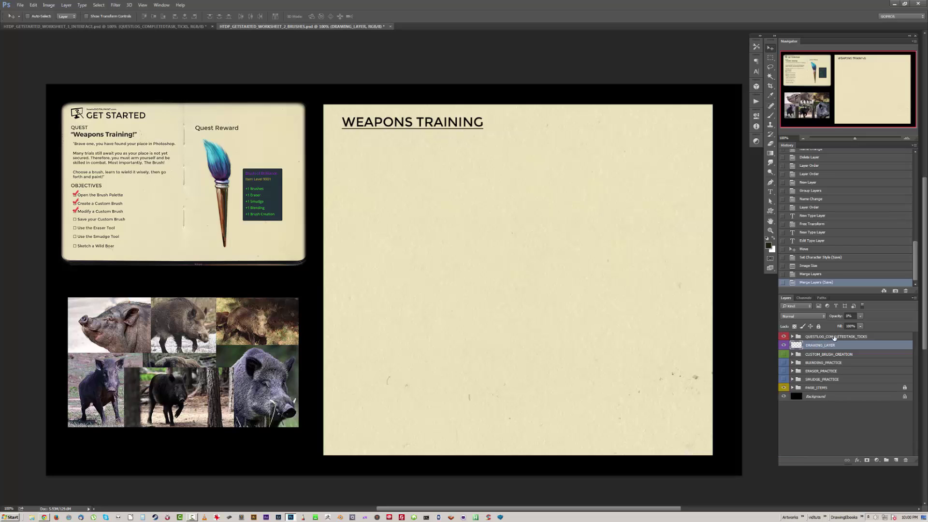
- Show the remaining tick layers and the QUEST_COMPLETE layer, and hide them all again with the group collapsed
click(793, 337)
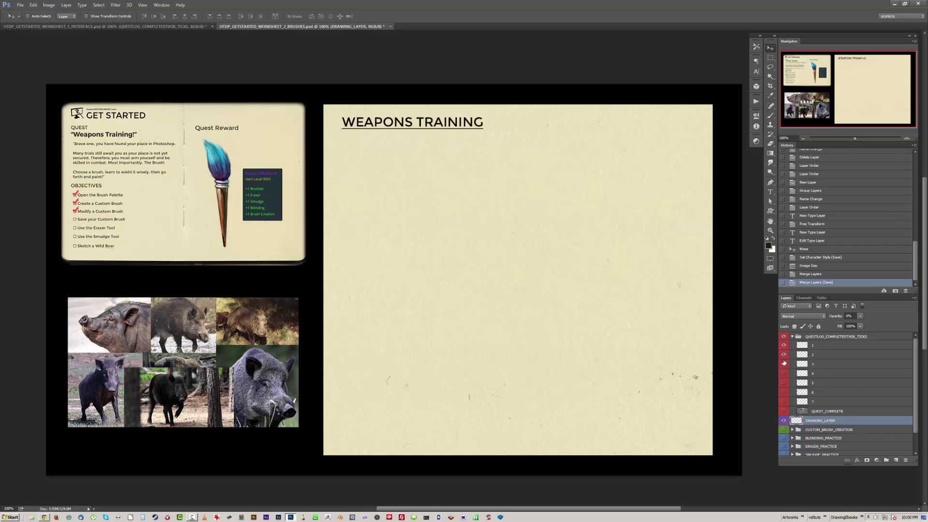
click(784, 394)
click(784, 411)
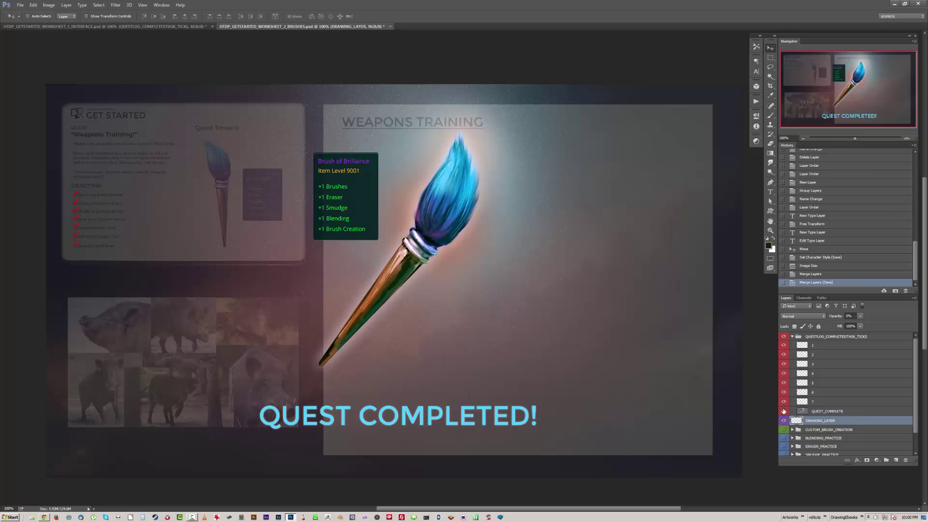
drag(784, 392, 784, 345)
click(792, 337)
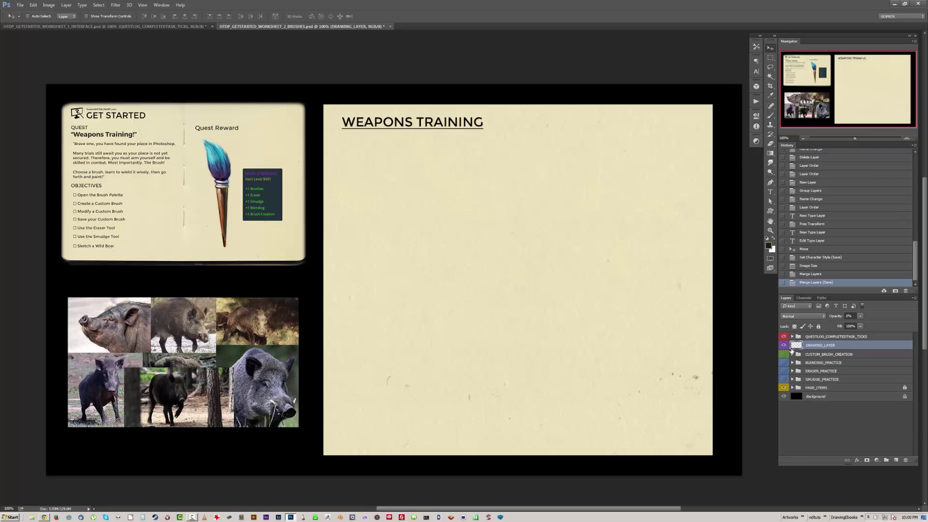
- Hide DRAWING_LAYER and show the CUSTOM_BRUSH_CREATION group on the Weapons Training page
click(792, 354)
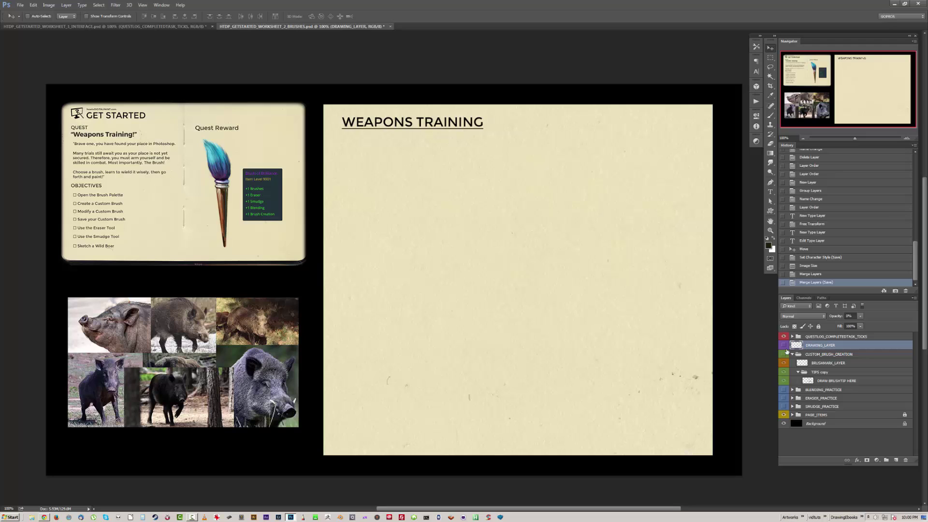
click(787, 351)
click(784, 355)
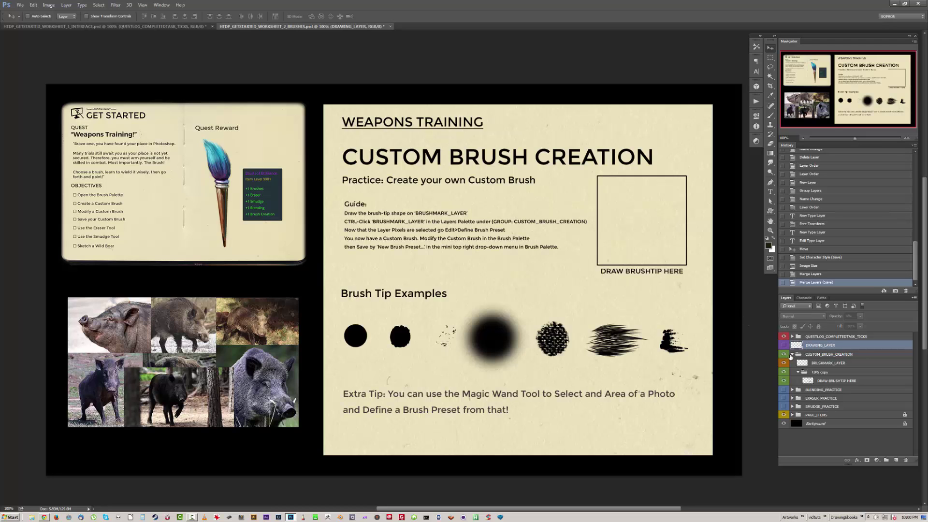
click(793, 355)
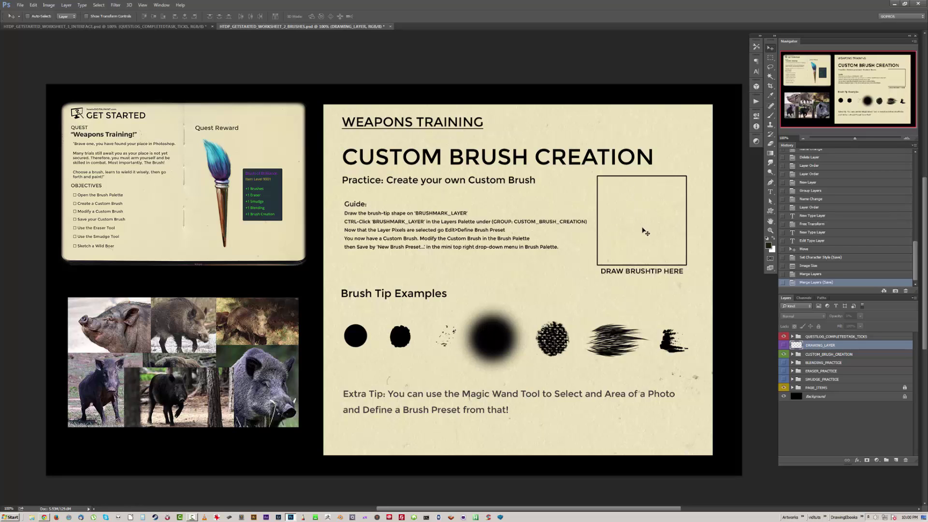
- Paint a solid, rough-edged brush tip shape on BRUSHMARK_LAYER inside the DRAW BRUSHTIP HERE box using a smaller brush
click(772, 116)
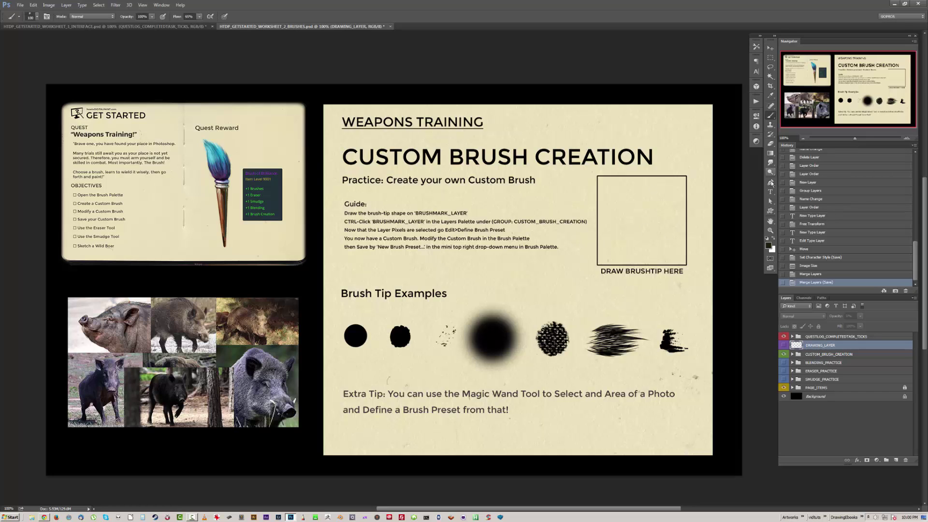
click(792, 355)
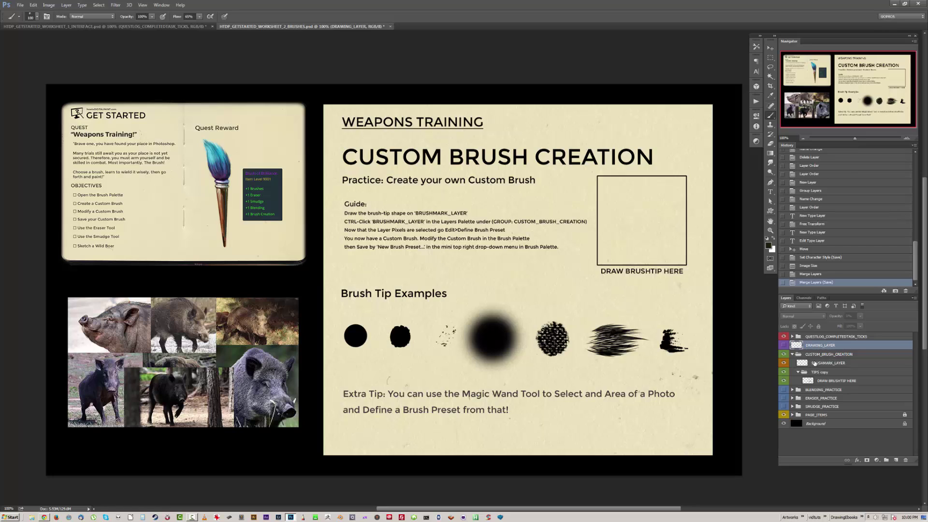
click(816, 364)
key(bracketleft)
key(bracketleft)
key(bracketleft)
key(bracketleft)
key(bracketleft)
mouse_move(624, 208)
mouse_down()
mouse_move(639, 207)
mouse_move(639, 227)
mouse_move(628, 227)
mouse_move(647, 213)
mouse_move(623, 227)
mouse_move(633, 204)
mouse_move(662, 213)
mouse_move(624, 207)
mouse_move(669, 241)
mouse_up()
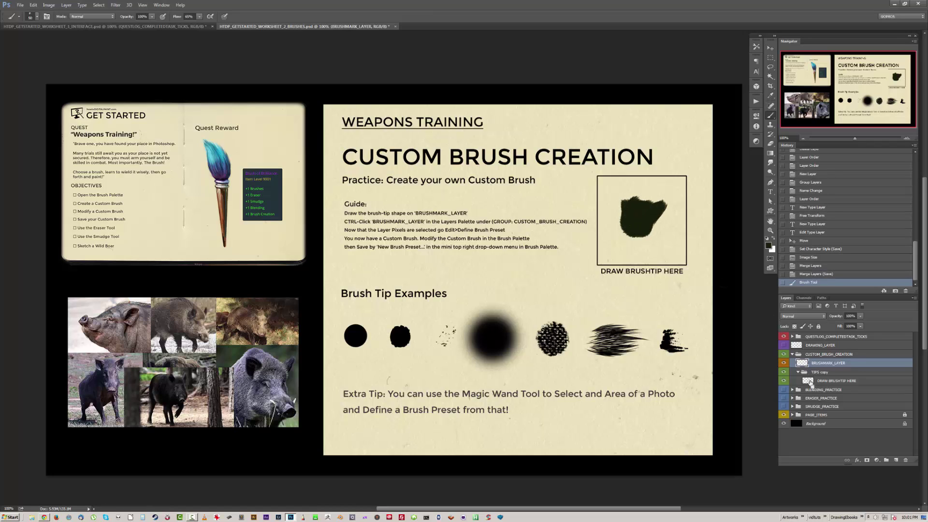
- Try loading the BRUSHMARK_LAYER pixels as a selection and locate the Define Brush Preset command
ctrl+click(805, 366)
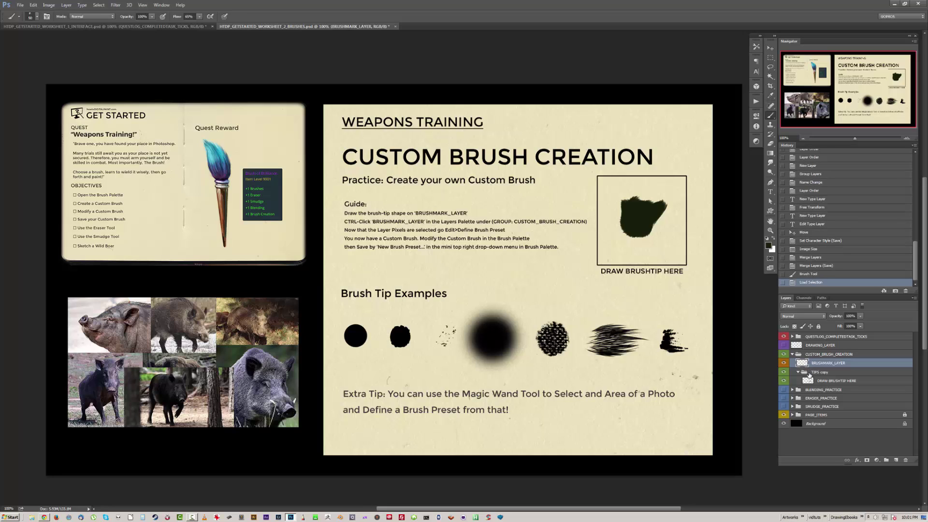
key(ctrl+z)
click(33, 5)
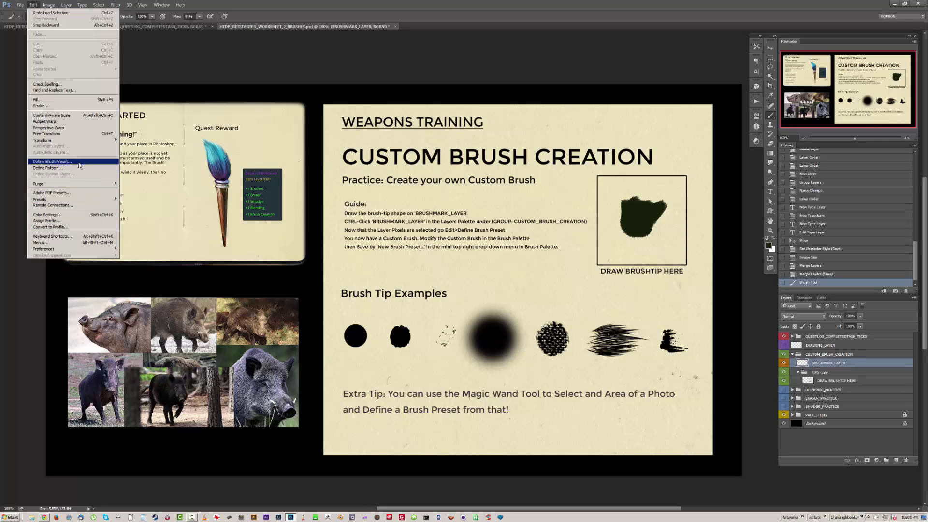
click(486, 55)
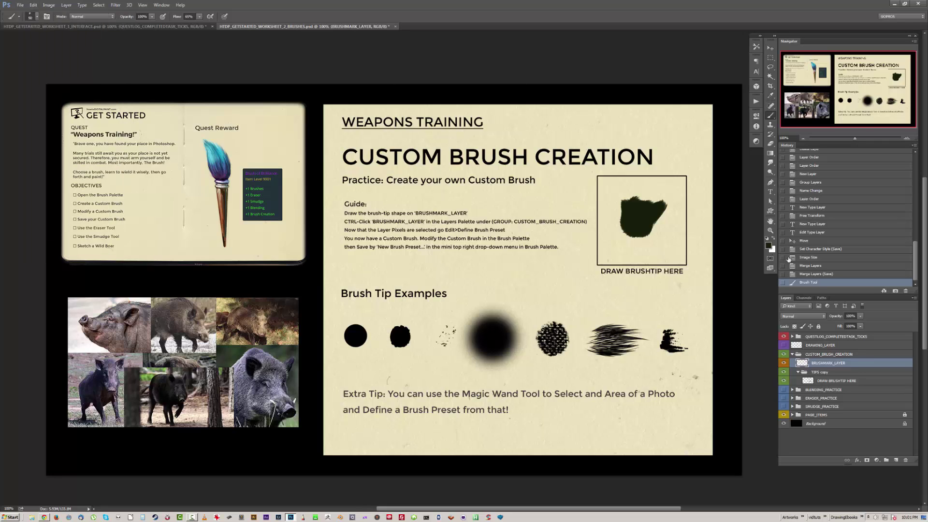
- Clear the painted brush tip from BRUSHMARK_LAYER with a rectangular marquee around the drawing box, and deselect
click(771, 57)
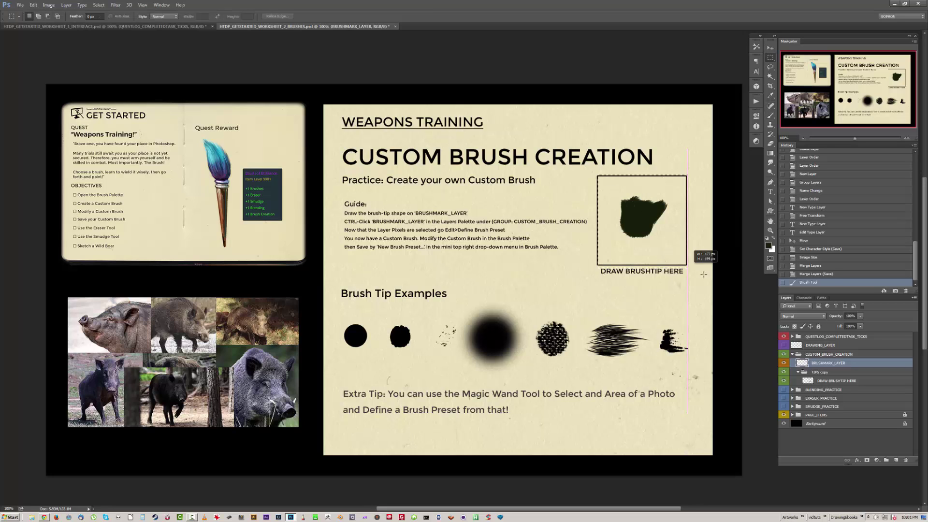
drag(598, 175, 704, 275)
key(Delete)
click(709, 255)
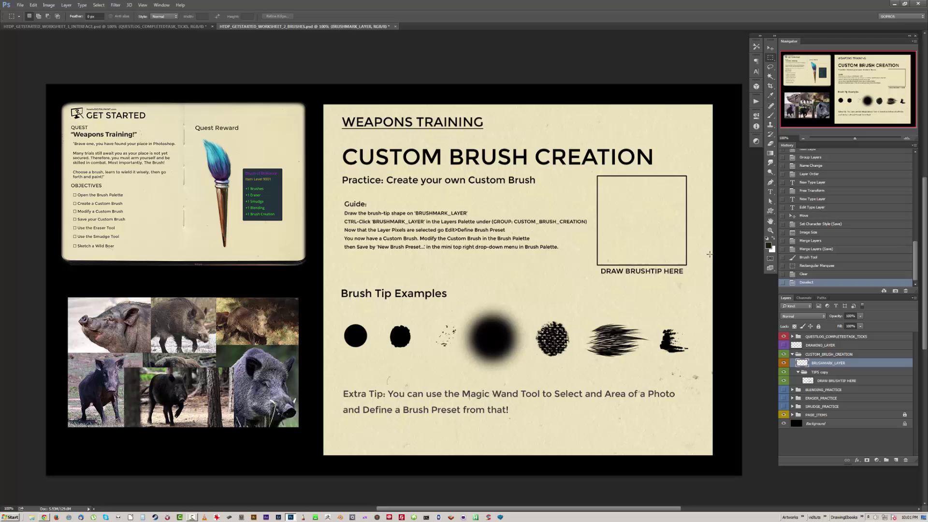
- Collapse and hide the CUSTOM_BRUSH_CREATION group, and show the BLENDING_PRACTICE group in its place
click(793, 355)
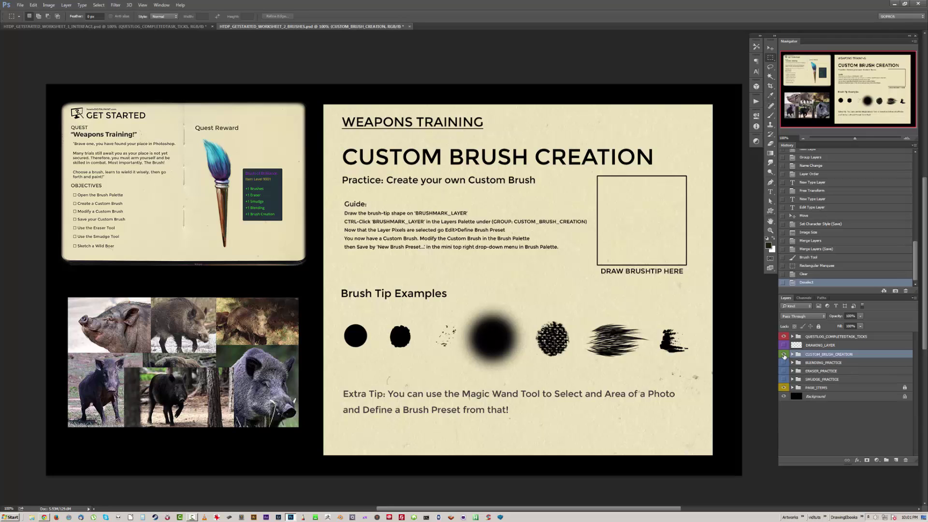
click(785, 355)
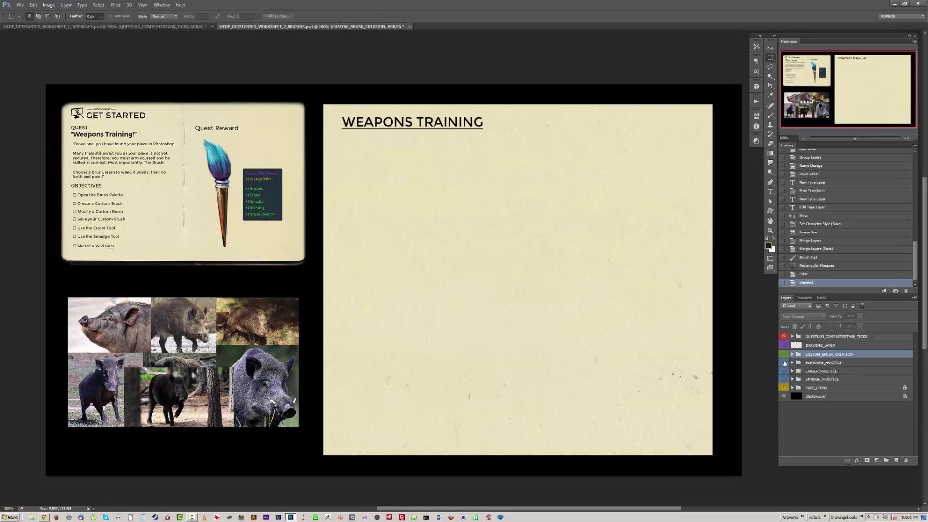
click(784, 363)
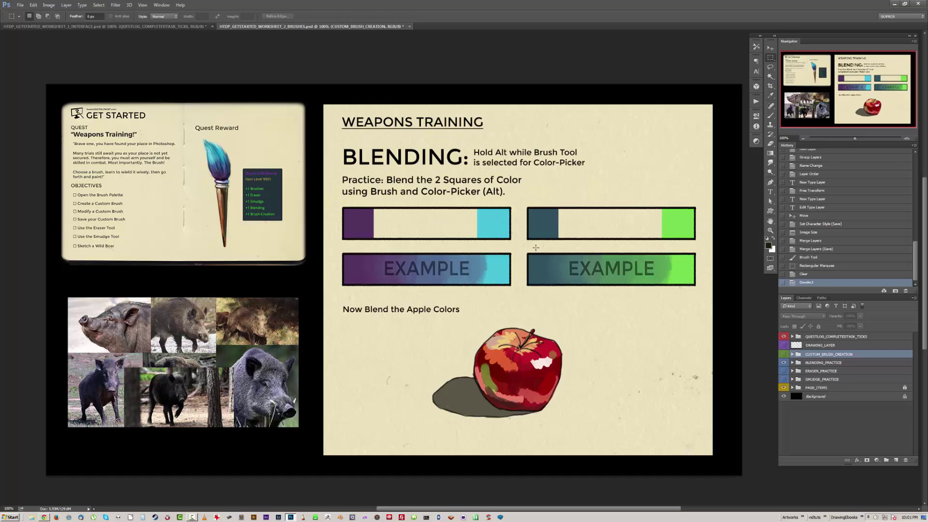
- Activate the Brush tool, expand the BLENDING_PRACTICE group and make PAINTING_LAYER the active layer
key(ctrl+plus)
drag(612, 201, 419, 213)
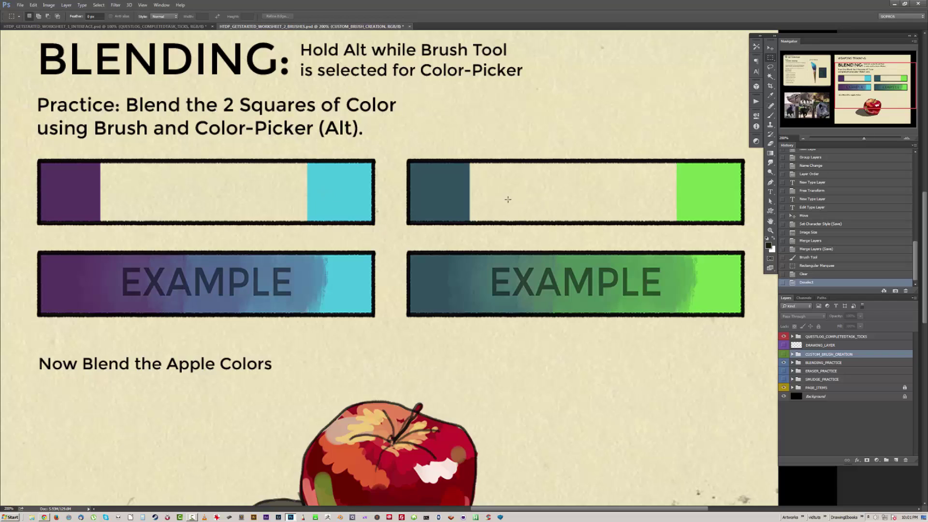
click(770, 115)
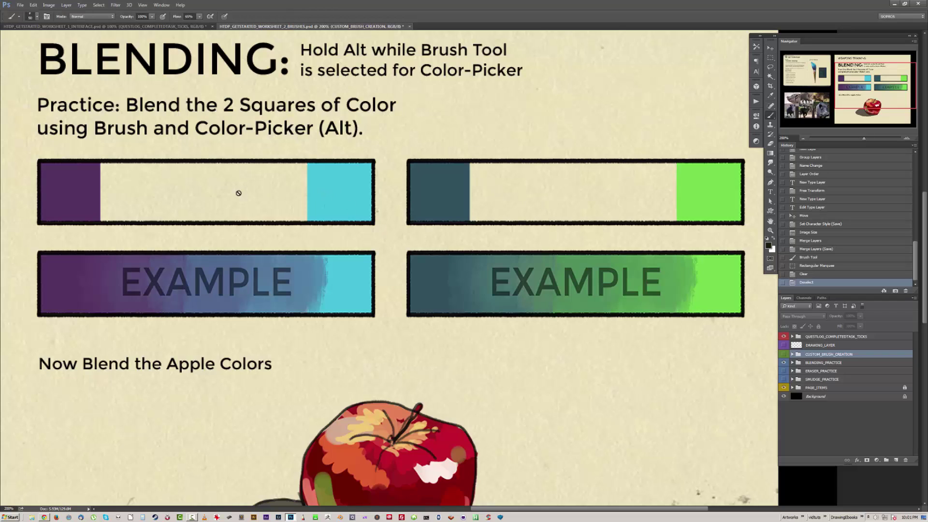
key(alt)
key(alt)
click(799, 364)
click(792, 363)
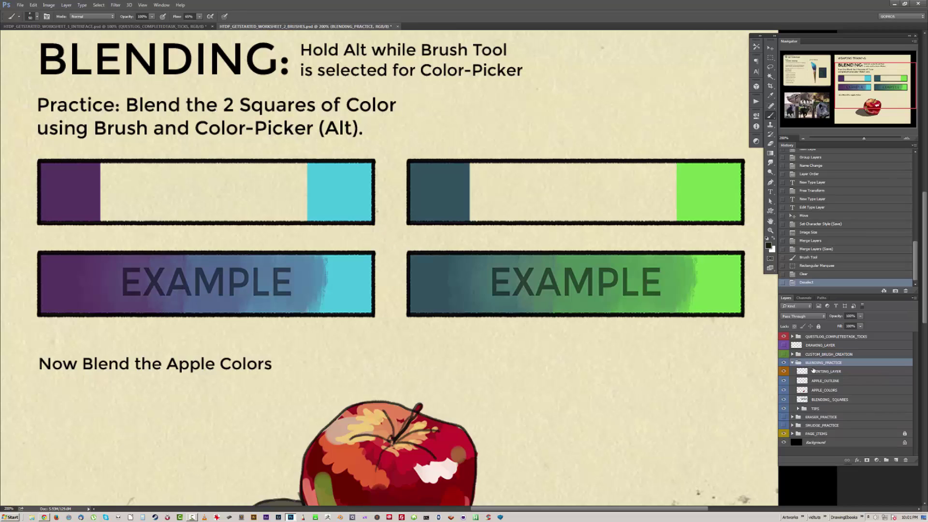
click(828, 372)
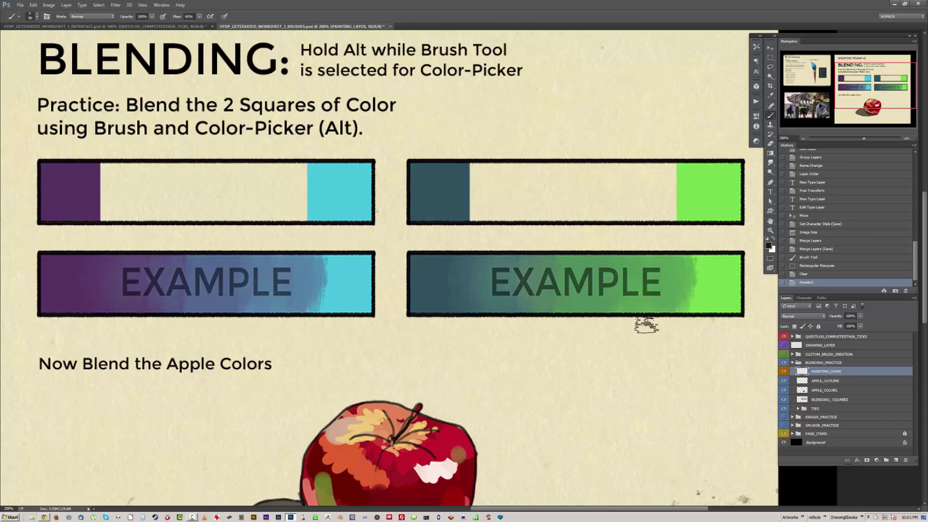
- Blend the purple and cyan squares across the first practice bar with brush strokes in colors sampled from the bar
alt+click(90, 184)
mouse_move(99, 180)
mouse_down()
mouse_move(100, 166)
mouse_move(127, 193)
mouse_move(200, 182)
mouse_move(261, 188)
mouse_move(311, 165)
mouse_move(203, 196)
mouse_move(244, 164)
mouse_move(209, 182)
mouse_move(218, 193)
mouse_move(286, 174)
mouse_move(170, 203)
mouse_move(212, 179)
mouse_up()
alt+click(327, 176)
alt+click(220, 191)
alt+click(217, 178)
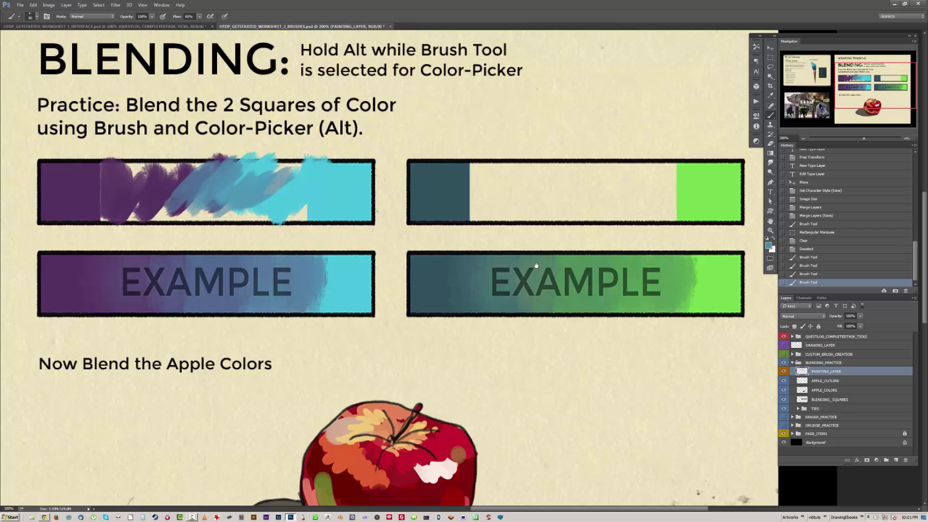
- Blend the orange, red and green patches on the apple's left half with brush strokes in sampled colors
drag(534, 254, 491, 217)
key(ctrl+minus)
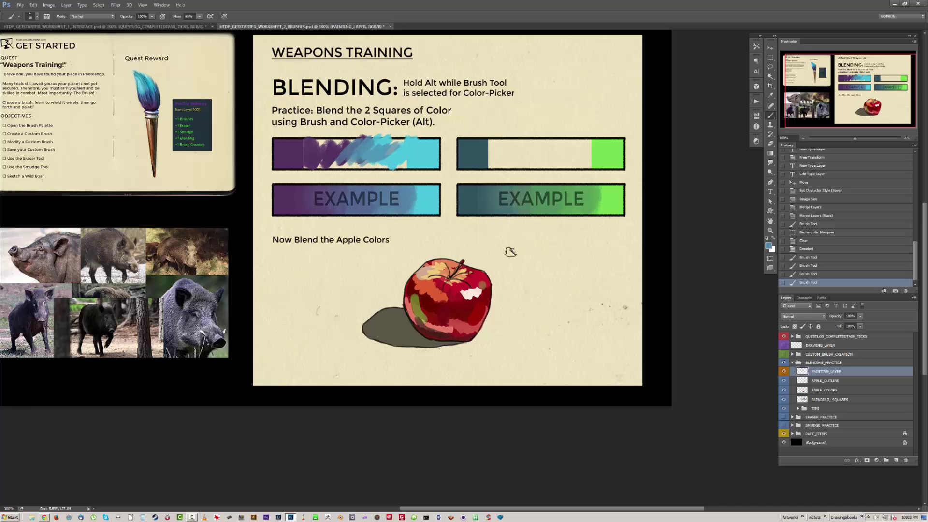
key(ctrl+plus)
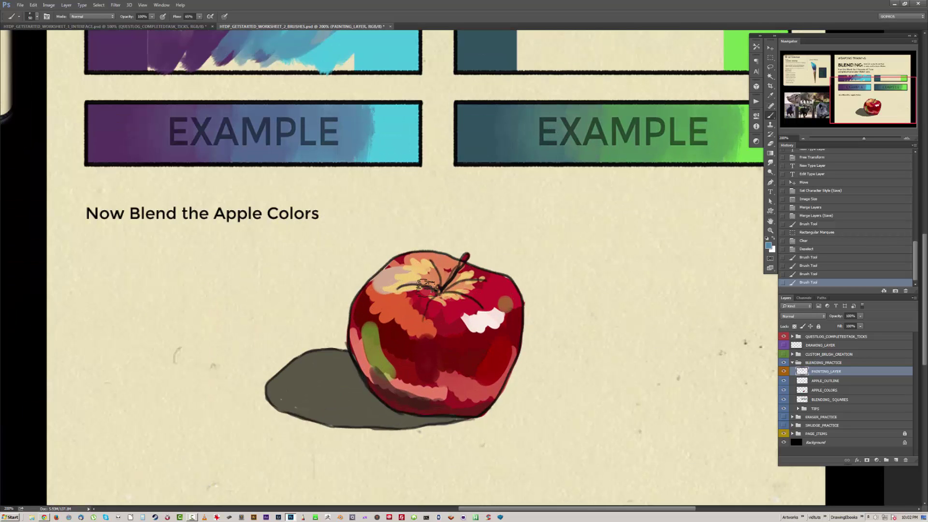
alt+click(389, 315)
mouse_move(379, 309)
mouse_down()
mouse_move(389, 314)
mouse_move(383, 325)
mouse_move(390, 317)
mouse_move(396, 334)
mouse_move(427, 324)
mouse_move(403, 341)
mouse_move(376, 315)
mouse_move(369, 331)
mouse_move(361, 318)
mouse_move(372, 295)
mouse_move(358, 315)
mouse_move(361, 342)
mouse_move(355, 315)
mouse_move(357, 346)
mouse_move(367, 312)
mouse_move(370, 354)
mouse_move(398, 359)
mouse_move(427, 328)
mouse_move(415, 297)
mouse_move(387, 274)
mouse_up()
alt+click(378, 321)
alt+click(387, 315)
alt+click(428, 327)
alt+click(362, 327)
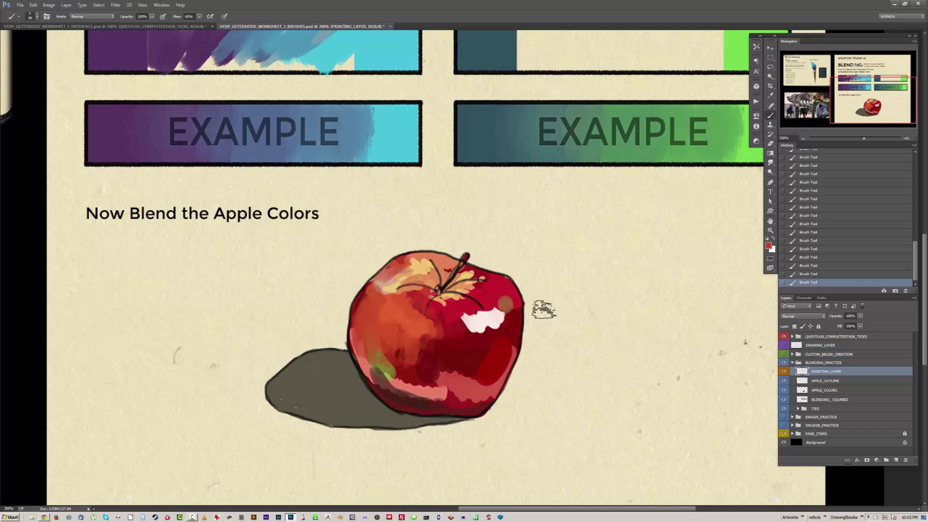
- Collapse and hide the BLENDING_PRACTICE group, and show the ERASER_PRACTICE group in its place
key(ctrl+minus)
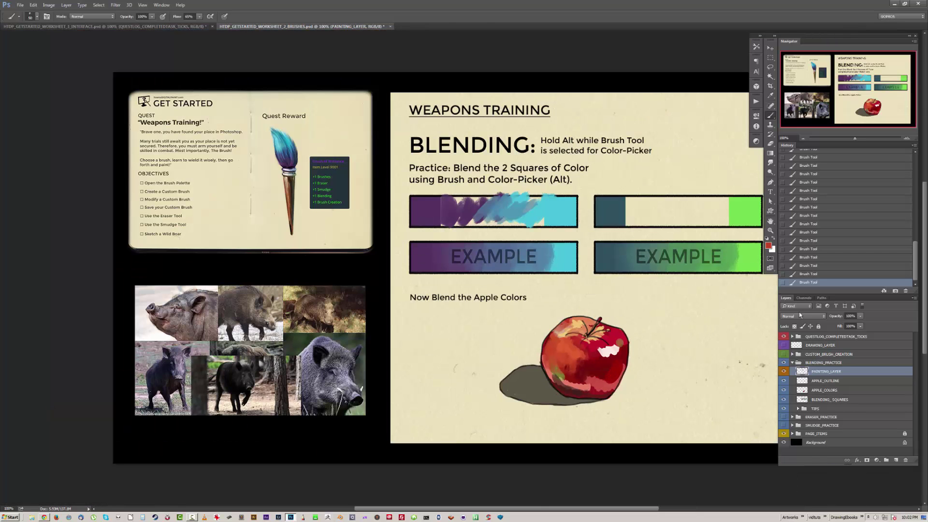
click(792, 363)
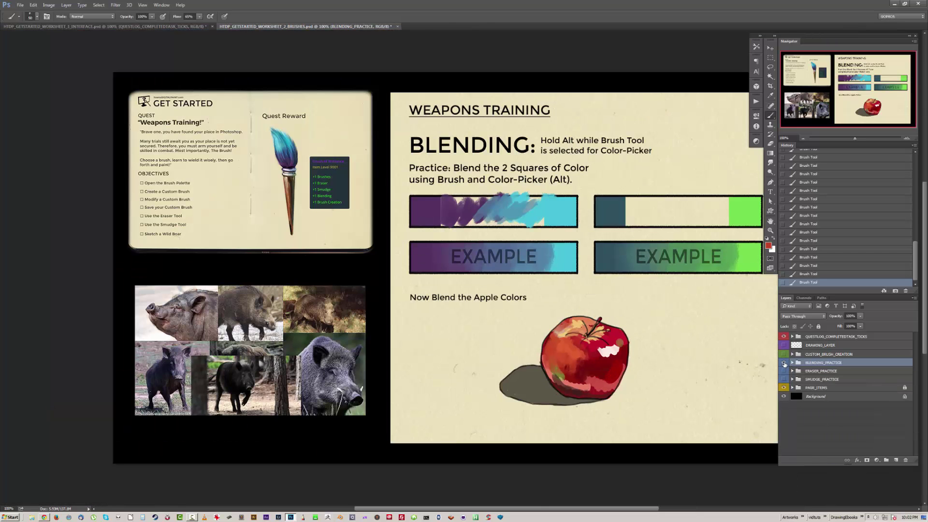
click(784, 363)
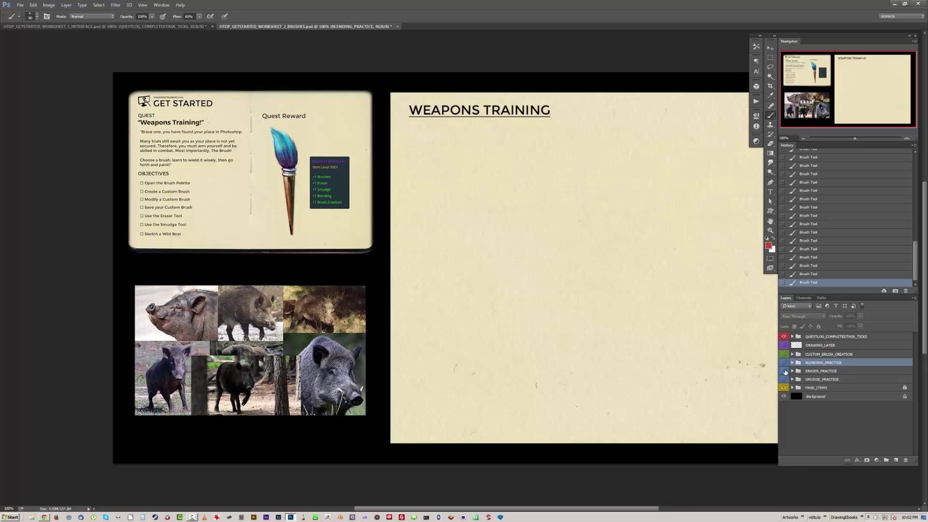
click(785, 371)
mouse_move(645, 254)
mouse_down()
mouse_move(529, 249)
mouse_move(514, 240)
mouse_up()
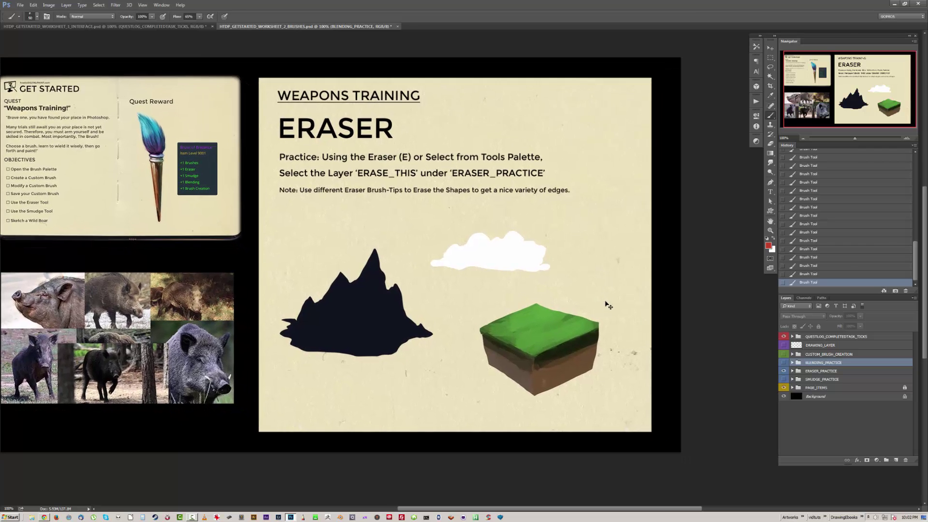
- Expand the ERASER_PRACTICE group, make ERASE_THIS the active layer and activate the Eraser tool
key(ctrl+plus)
drag(591, 258, 548, 226)
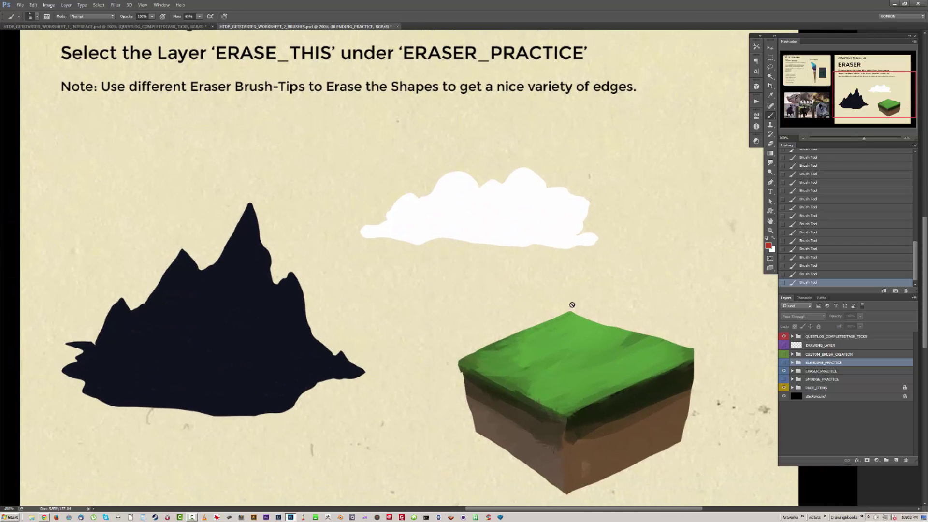
key(ctrl+minus)
drag(685, 286, 563, 268)
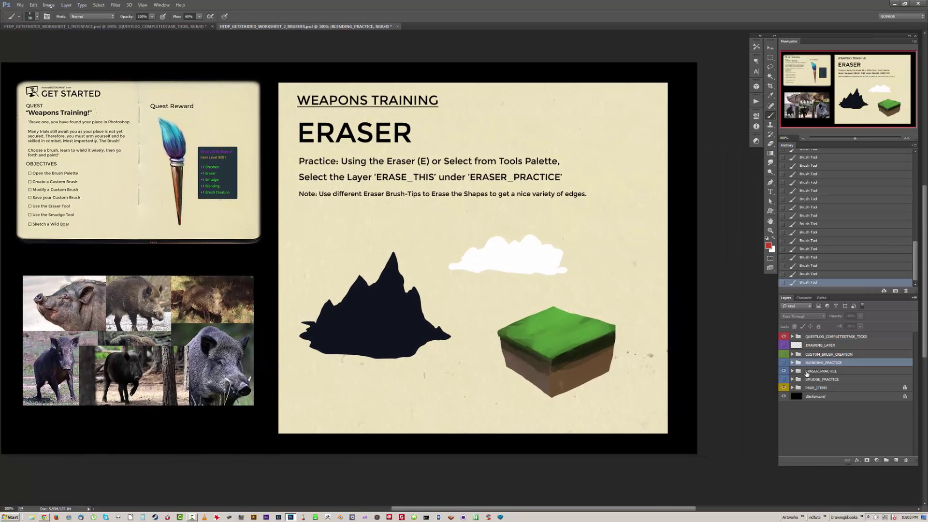
click(806, 374)
click(792, 371)
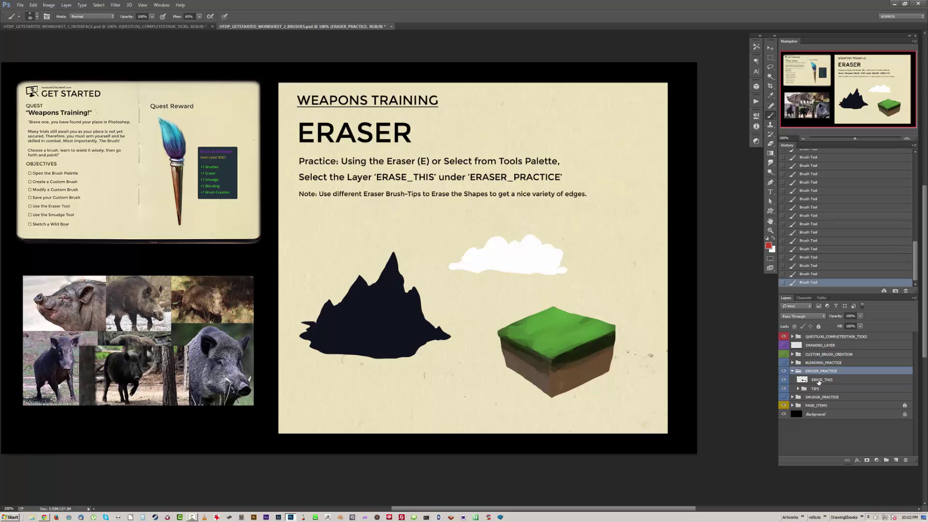
click(820, 381)
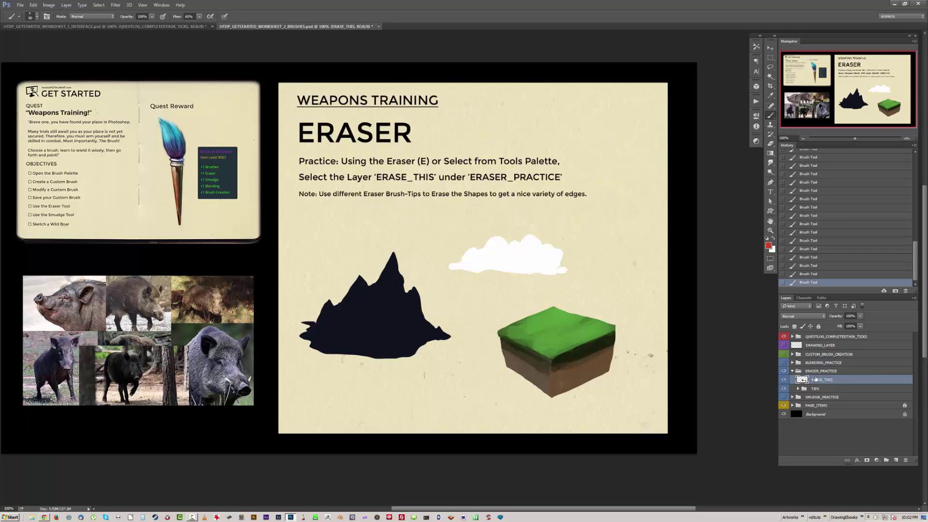
click(771, 145)
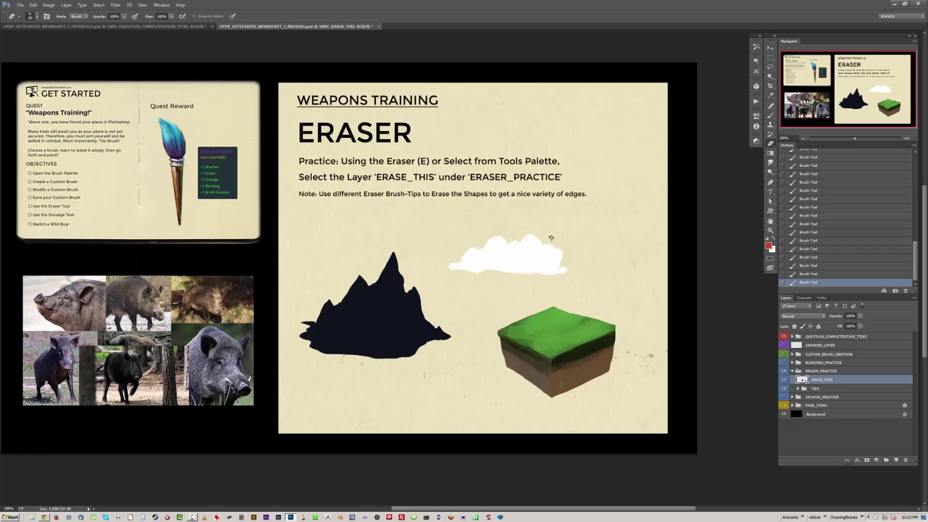
- Enlarge the eraser tip and roughen the right edge of the white cloud on ERASE_THIS
key(bracketright)
key(bracketright)
key(bracketright)
key(bracketright)
key(bracketright)
mouse_move(549, 238)
mouse_down()
mouse_move(563, 271)
mouse_move(530, 284)
mouse_up()
drag(595, 253, 584, 244)
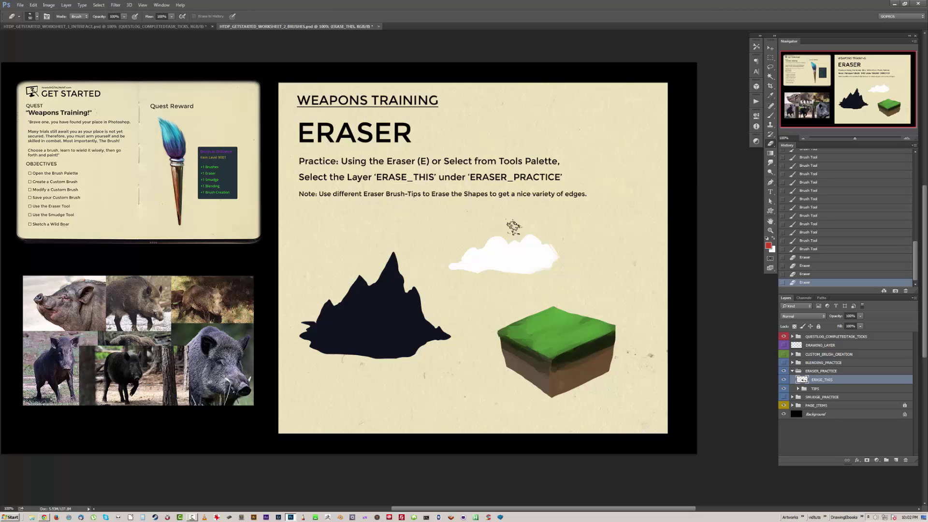
- Load the ERS Airbrush eraser tool preset and softly fade the cloud's lower right edge
right_click(571, 226)
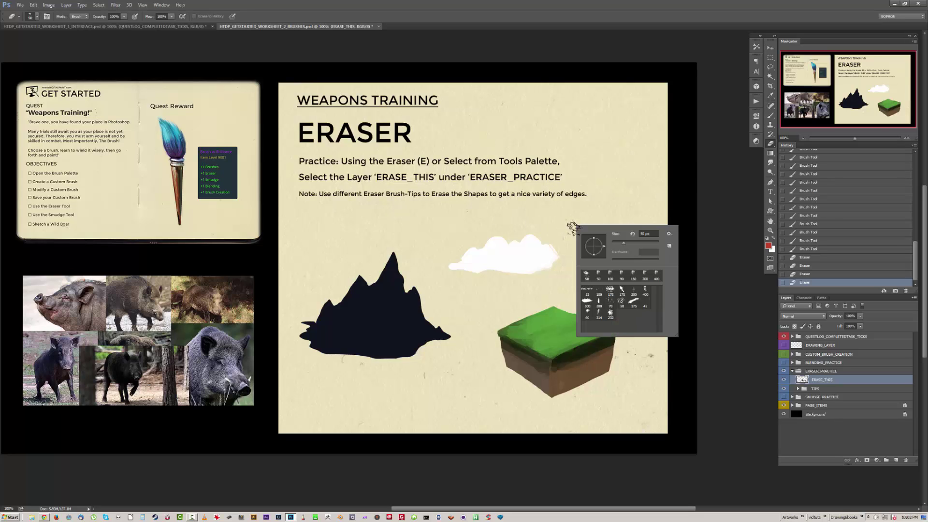
click(725, 86)
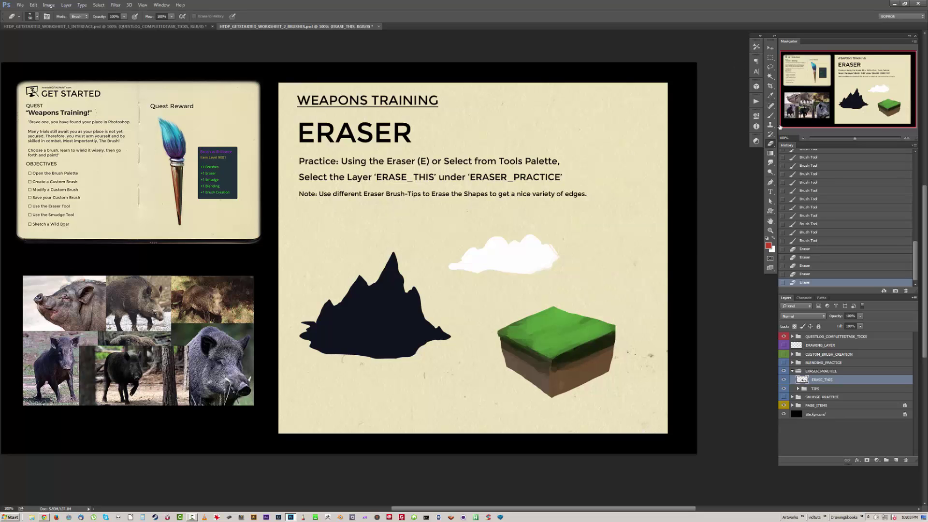
click(162, 5)
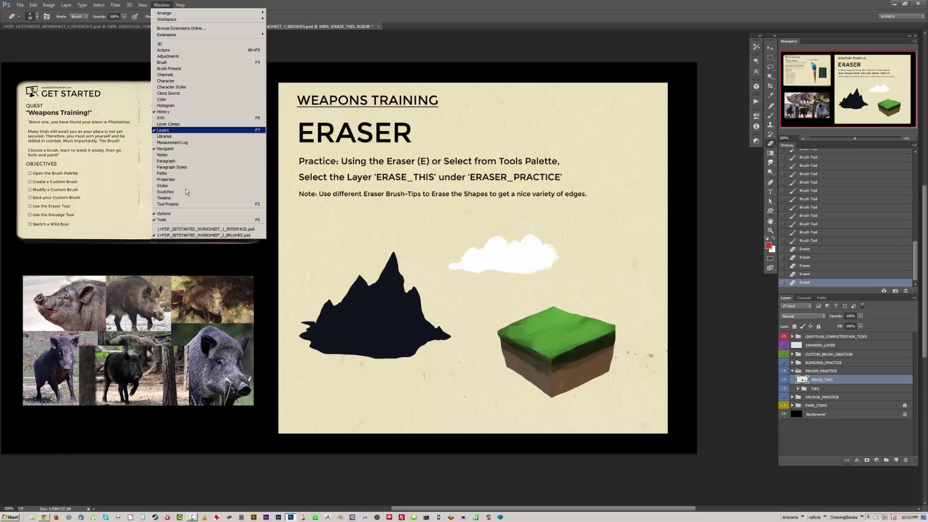
click(168, 204)
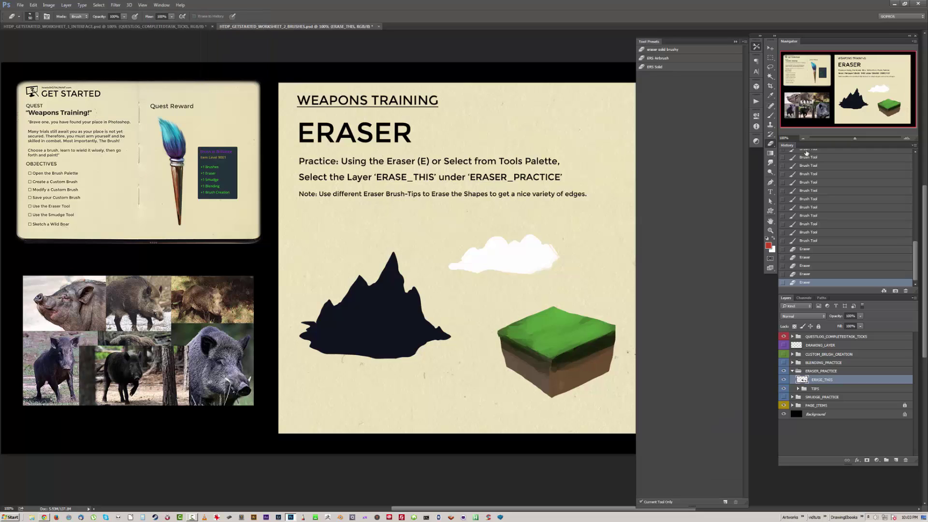
click(669, 60)
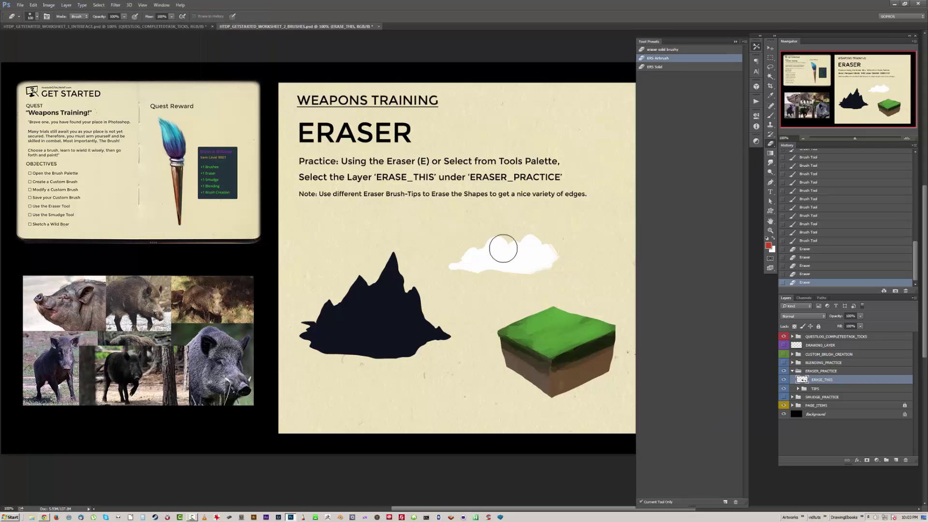
mouse_move(561, 261)
mouse_down()
mouse_move(538, 282)
mouse_move(515, 280)
mouse_up()
drag(523, 283, 496, 284)
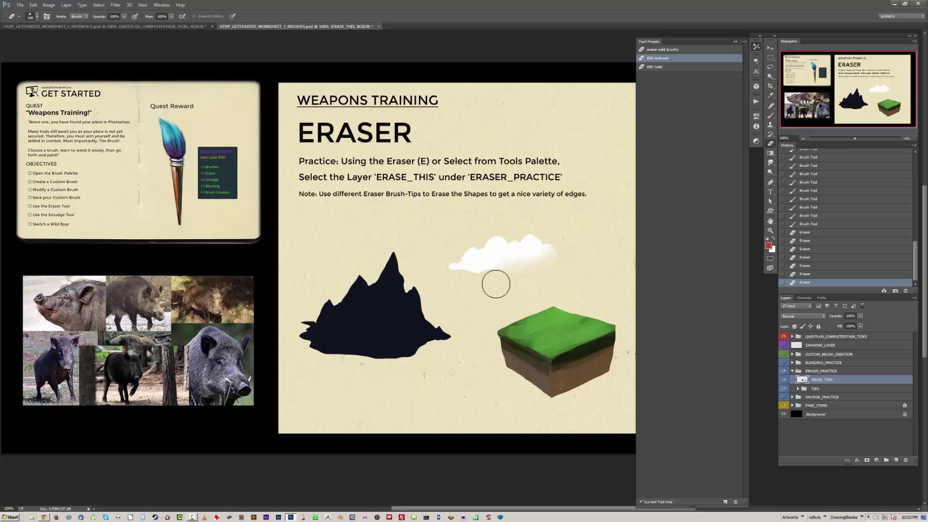
- Load the eraser solid brushy preset and carve rough edges into the grass block's base and the dark mountain's outline
click(665, 49)
click(735, 42)
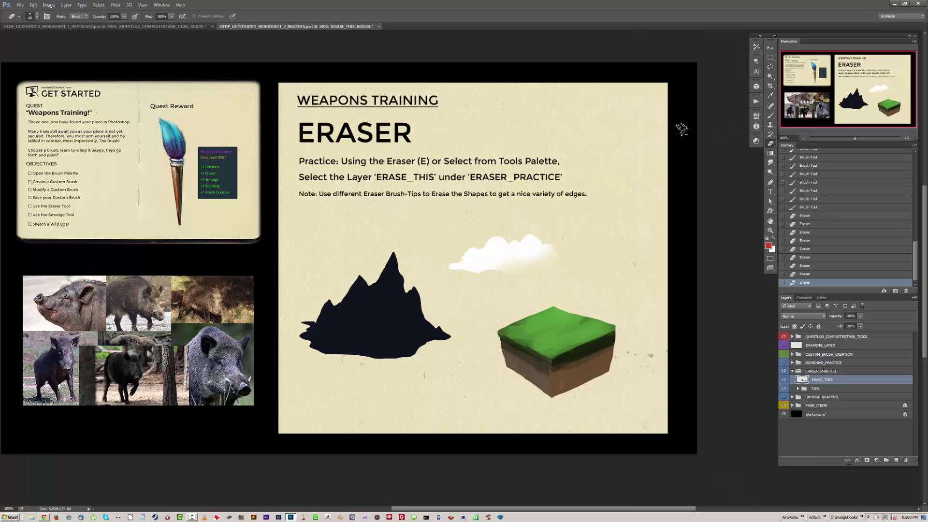
mouse_move(579, 385)
mouse_down()
mouse_move(573, 394)
mouse_move(602, 378)
mouse_move(543, 400)
mouse_move(518, 372)
mouse_move(541, 399)
mouse_up()
drag(419, 354, 364, 361)
key([)
mouse_move(305, 332)
mouse_down()
mouse_move(357, 276)
mouse_move(370, 279)
mouse_move(395, 238)
mouse_move(390, 259)
mouse_move(396, 248)
mouse_move(406, 286)
mouse_move(448, 333)
mouse_up()
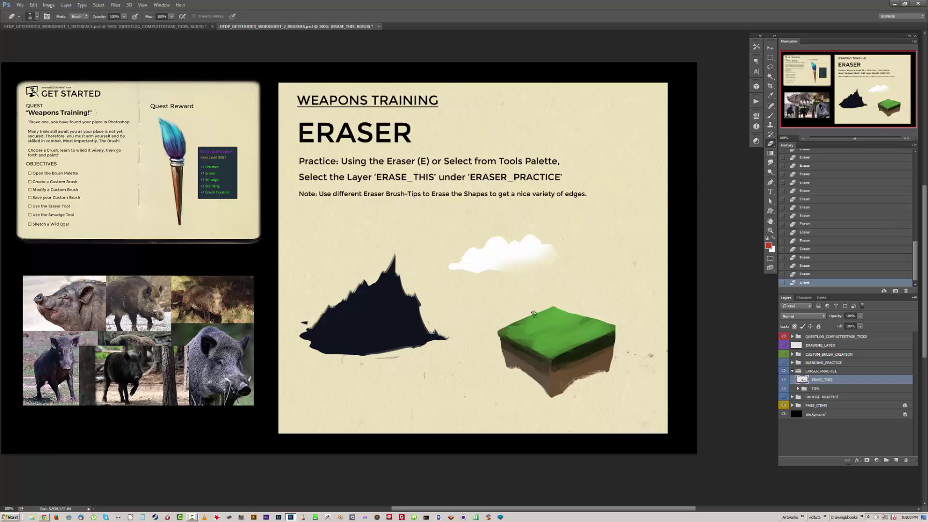
- Collapse and hide the ERASER_PRACTICE group, and show the SMUDGE_PRACTICE group in its place
click(793, 371)
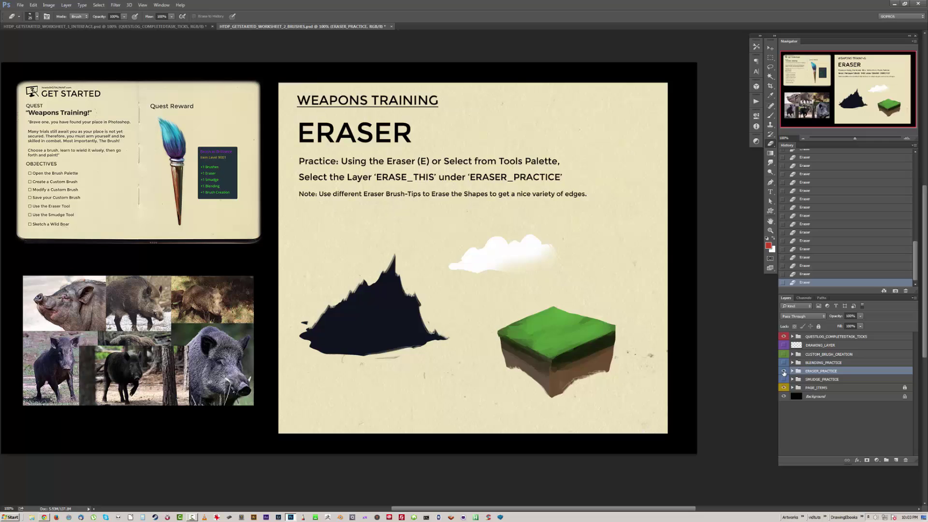
click(784, 371)
click(784, 380)
- Expand the SMUDGE_PRACTICE group, activate the Smudge tool and make SMUDGE_THIS the active layer
click(811, 380)
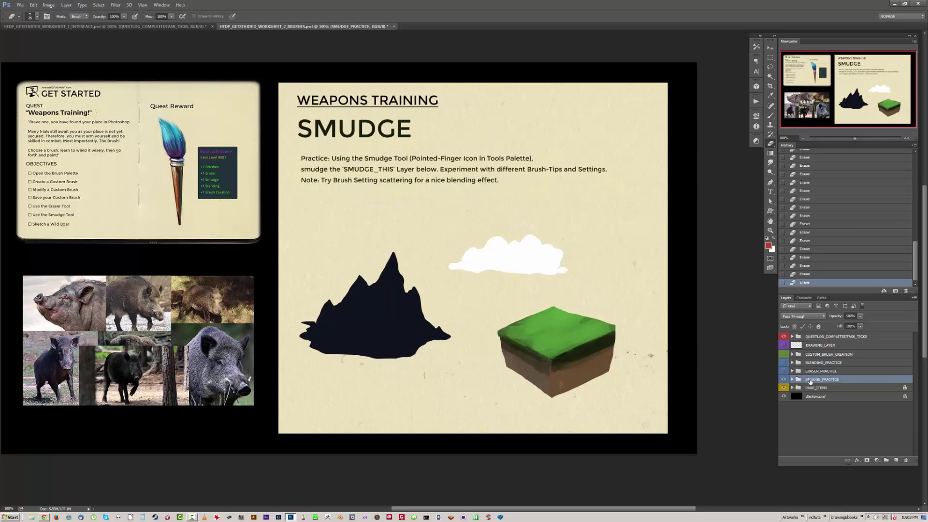
click(793, 380)
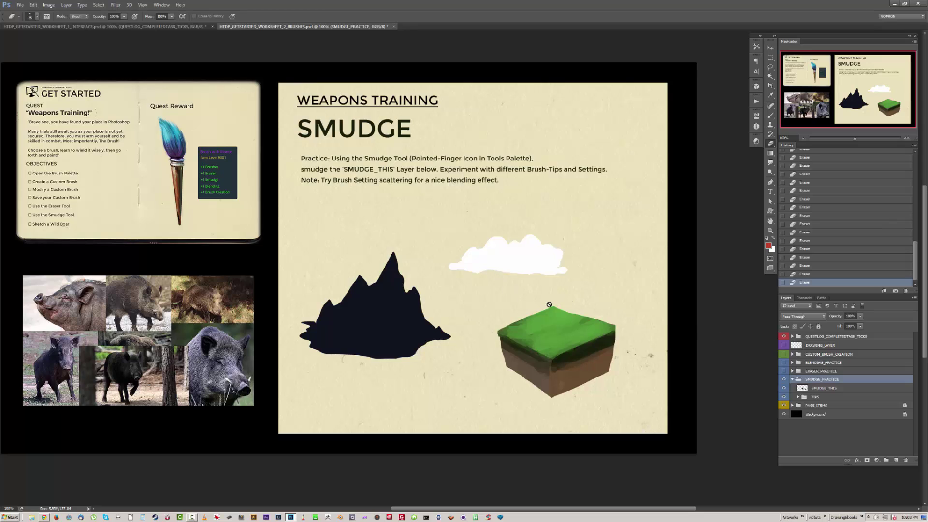
click(771, 164)
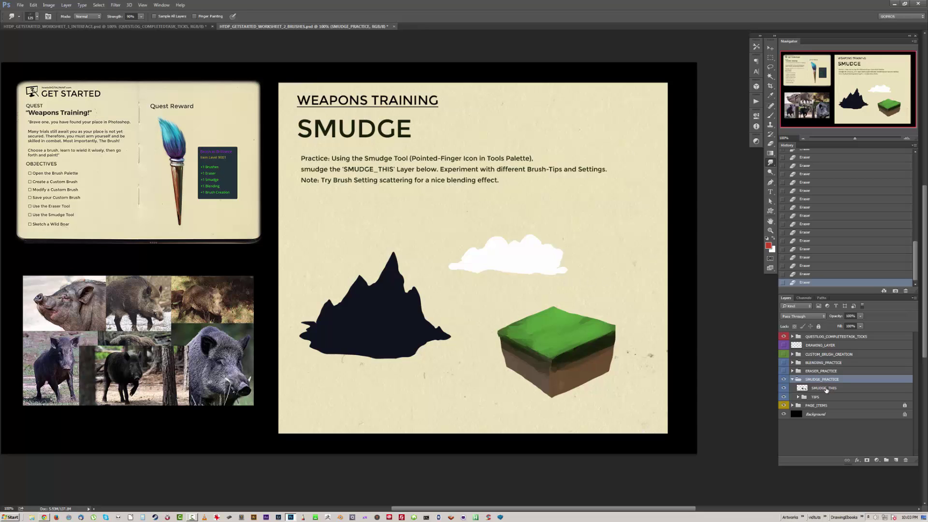
click(826, 389)
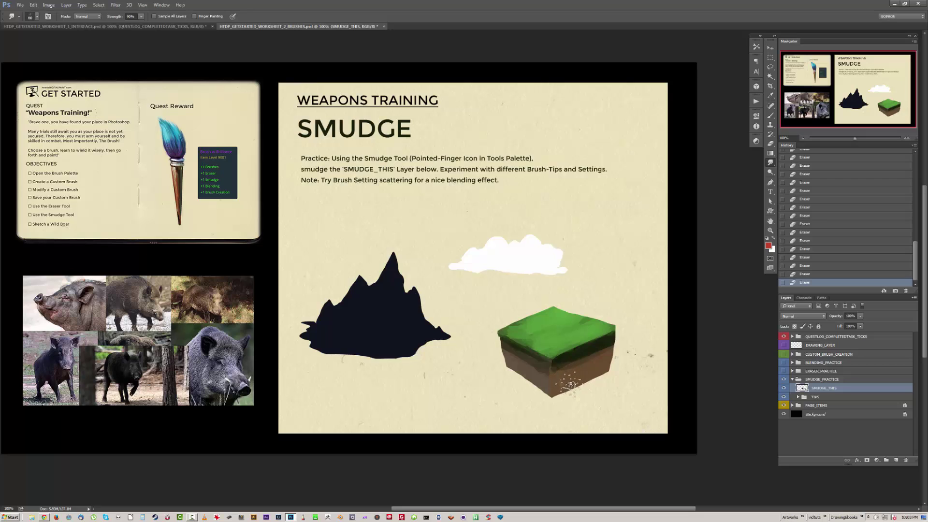
- Smudge the dirt edges of the grass block outward and soften the cloud's edges, reducing the smudge tip size along the way
drag(571, 384, 617, 376)
mouse_move(609, 368)
mouse_down()
mouse_move(620, 375)
mouse_move(582, 393)
mouse_up()
key([)
drag(585, 387, 575, 395)
drag(574, 389, 559, 397)
mouse_move(545, 253)
mouse_down()
mouse_move(498, 237)
mouse_move(477, 258)
mouse_move(462, 253)
mouse_move(456, 269)
mouse_move(560, 269)
mouse_up()
mouse_move(512, 358)
mouse_down()
mouse_move(538, 387)
mouse_move(512, 370)
mouse_up()
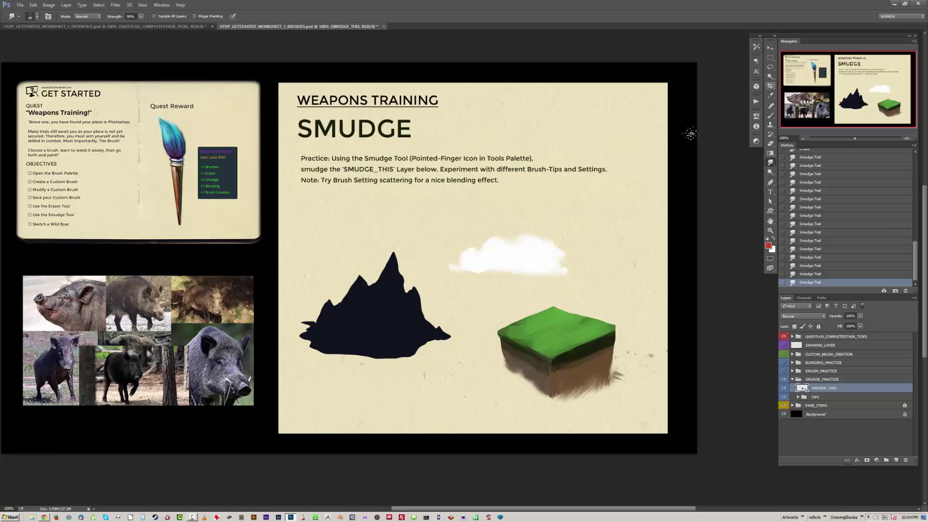
- Load the BLND Scatter tool preset for the Smudge tool
click(37, 16)
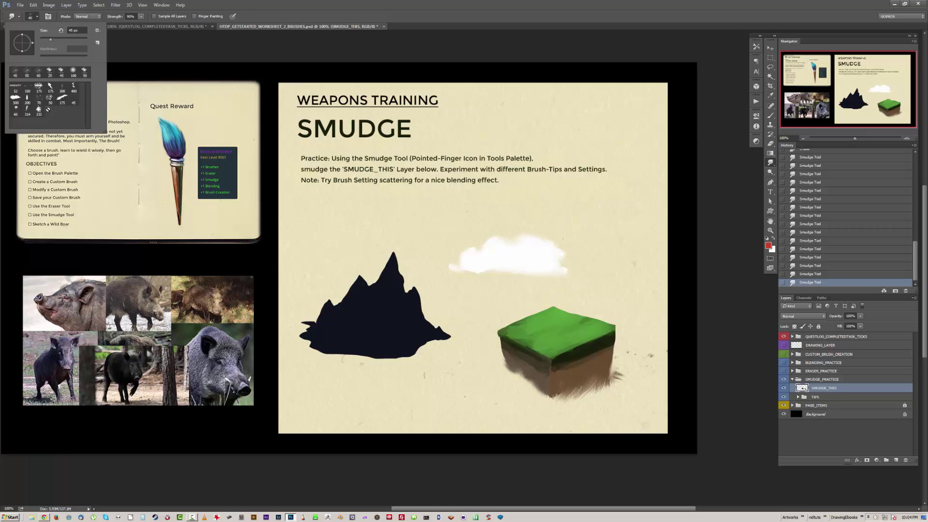
click(220, 60)
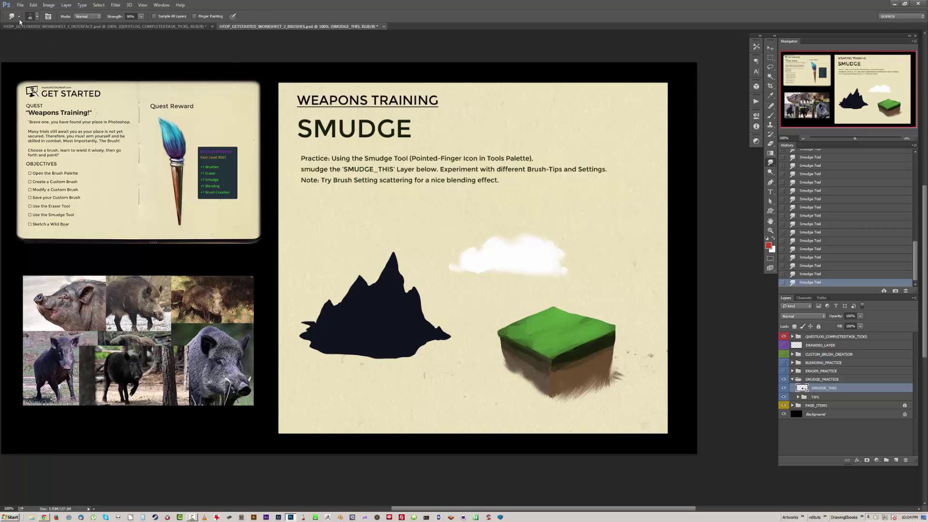
click(19, 20)
click(48, 94)
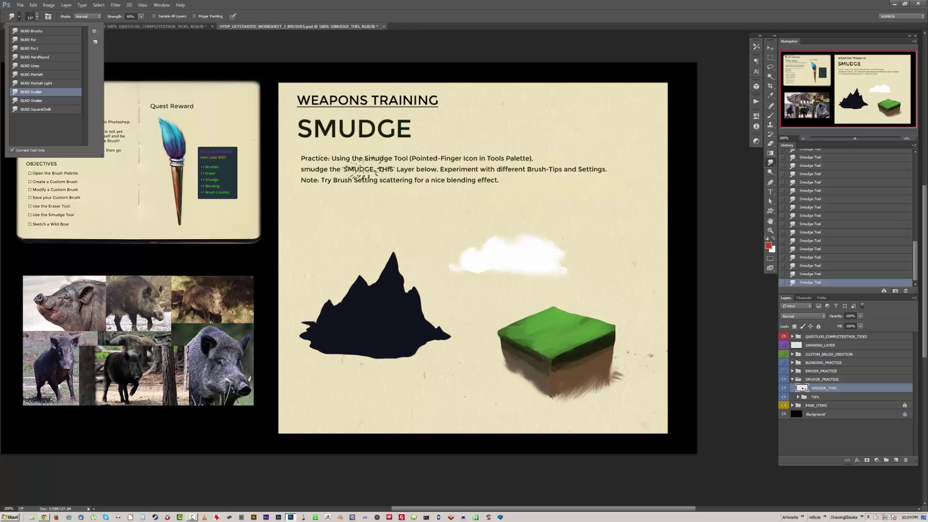
- Smudge the grass block's green top and edges with the scatter tip, and collapse and hide the SMUDGE_PRACTICE group
click(545, 350)
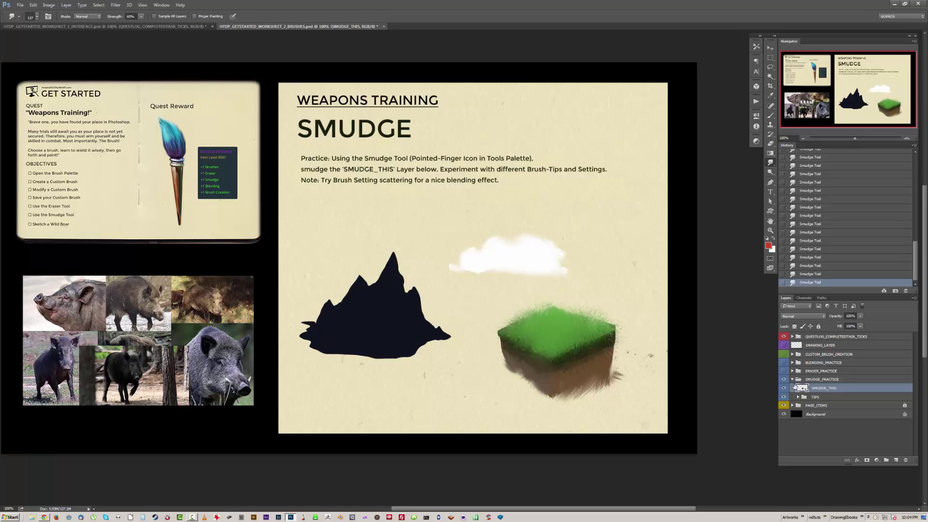
click(792, 379)
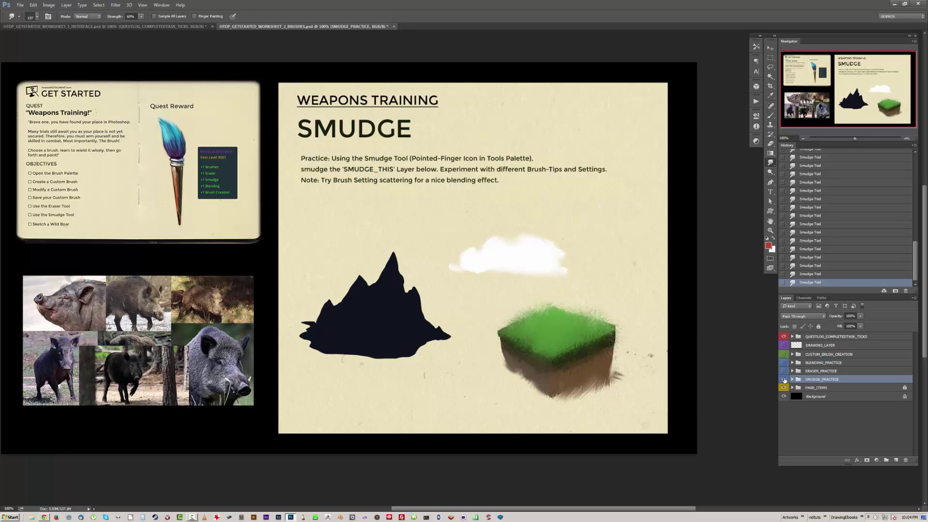
click(784, 379)
- Preview tick layers 1 to 7 and QUEST_COMPLETE in the QUESTLOG_COMPLETEDTASK_TICKS group, hiding them again and collapsing the group
click(792, 337)
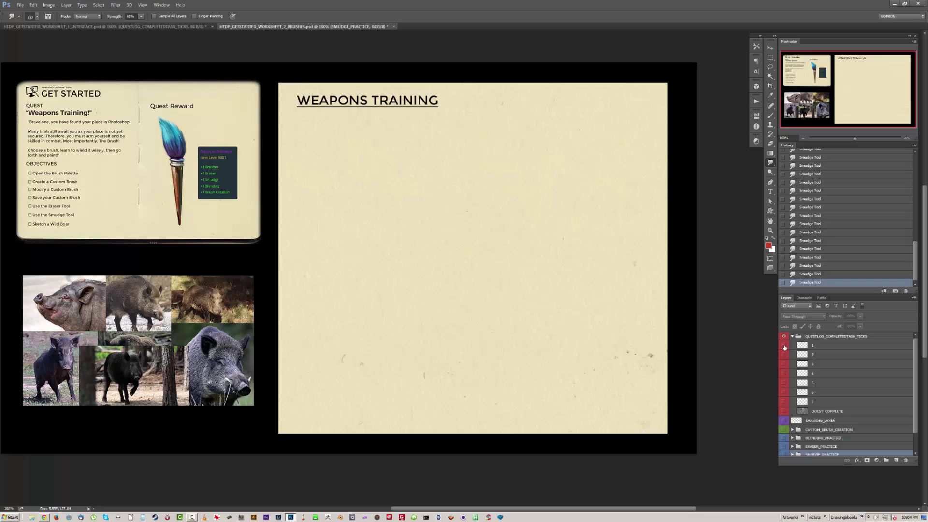
click(784, 411)
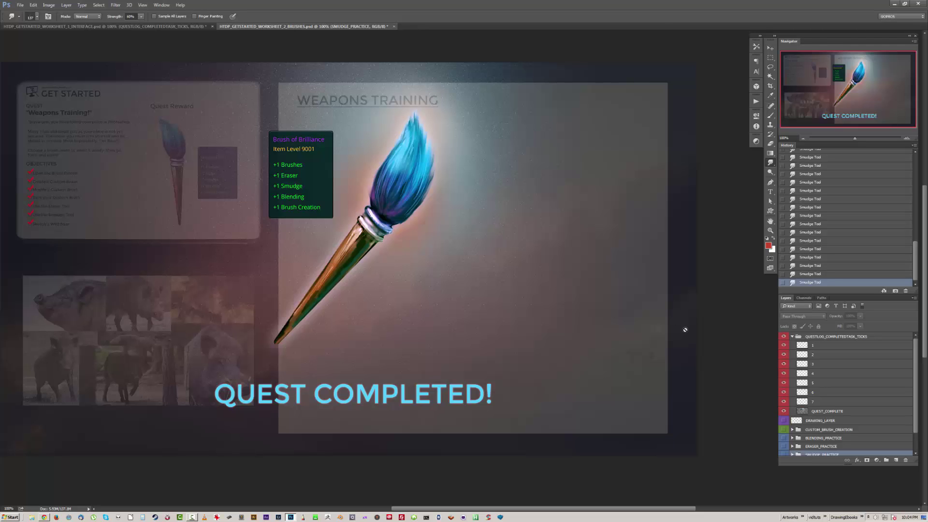
drag(786, 352, 784, 345)
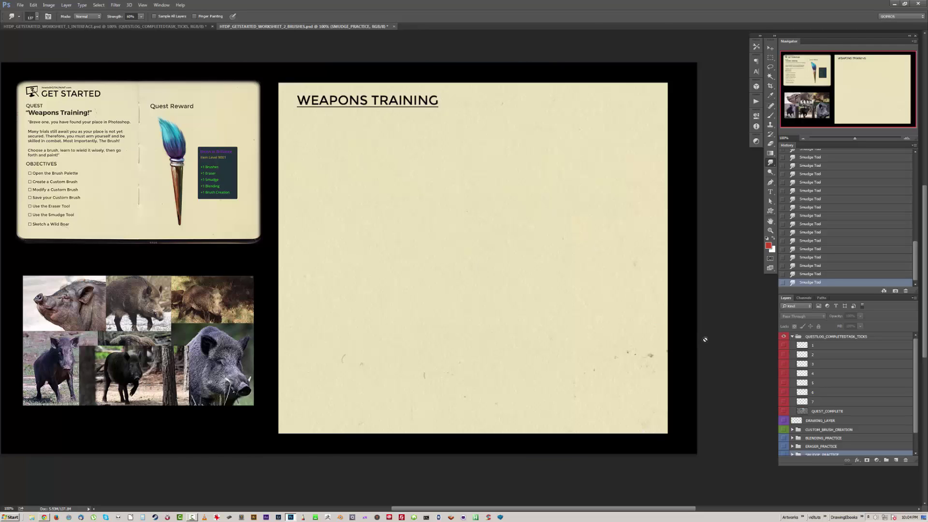
drag(442, 237, 474, 248)
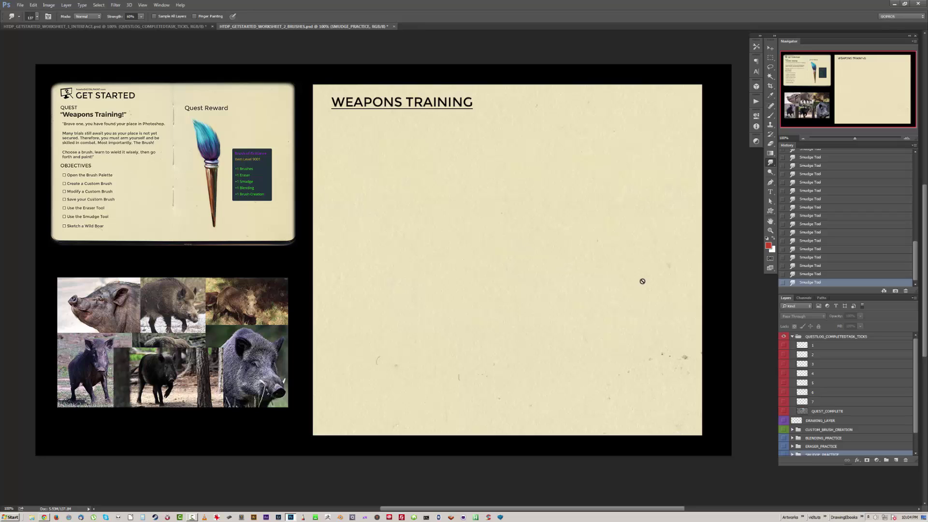
click(793, 336)
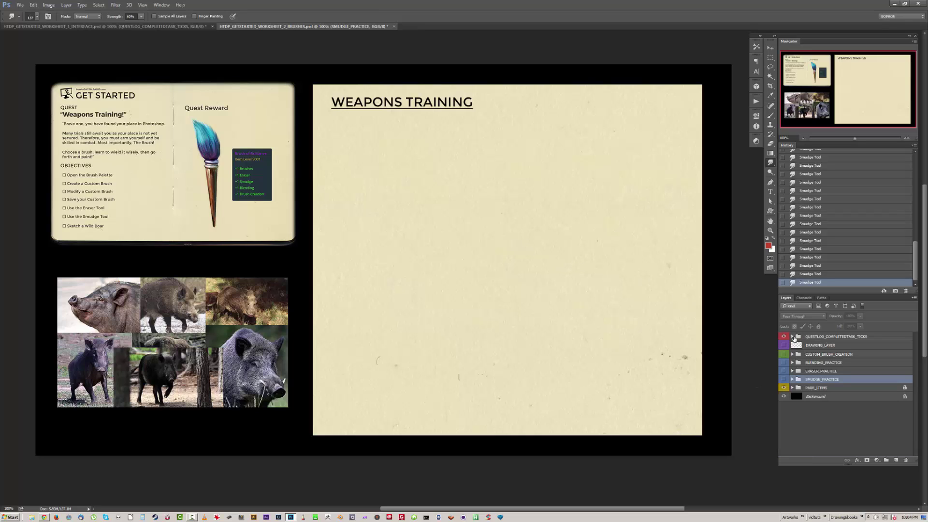